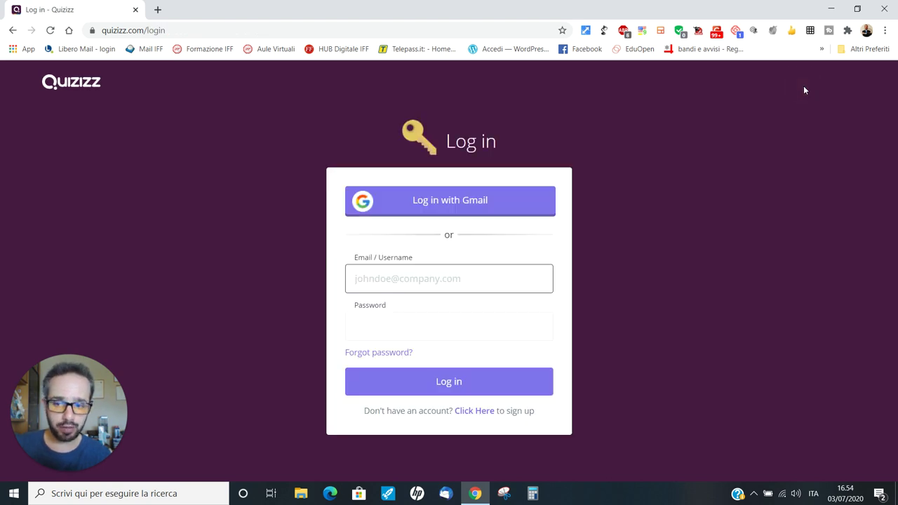
# Step: Log in to Quizizz through Gmail, choosing the second listed Google account, the one on the school domain
pyautogui.click(467, 203)
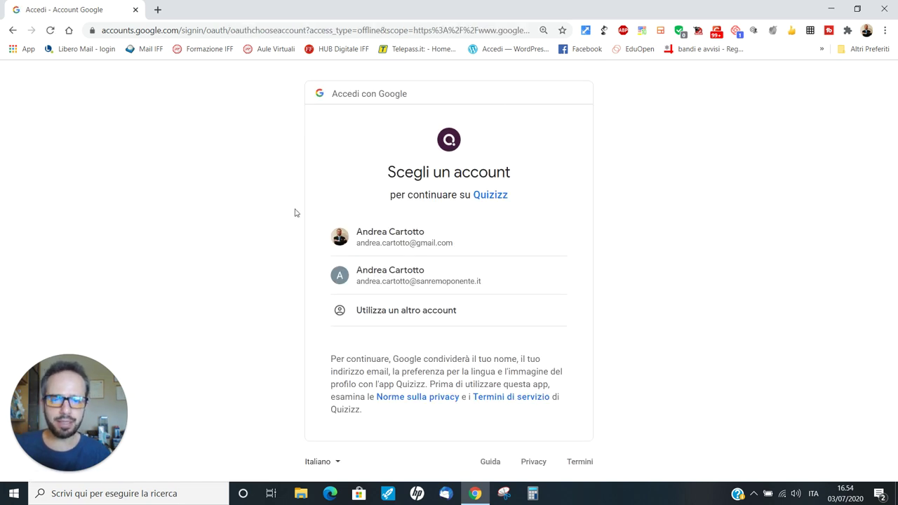
pyautogui.click(397, 271)
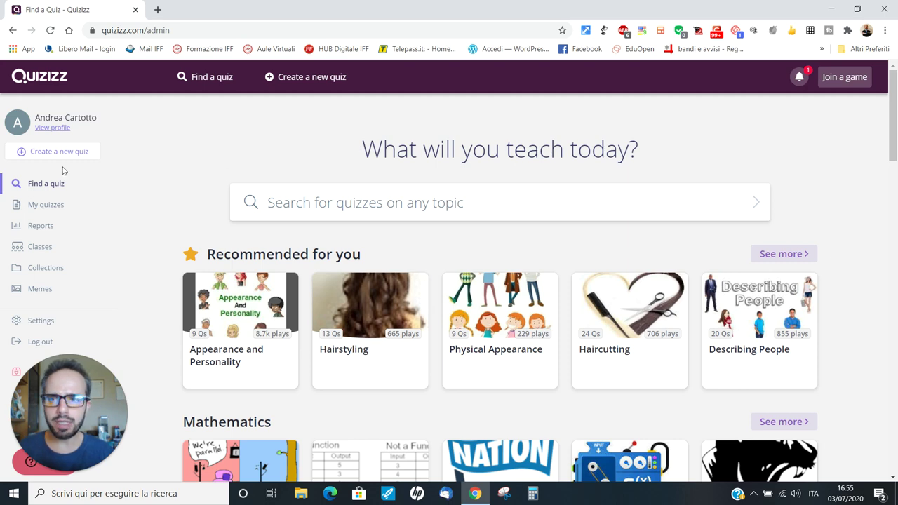
# Step: Create a new quiz named "Conosci la storia di Internet?" with Computers as its subject
pyautogui.click(46, 151)
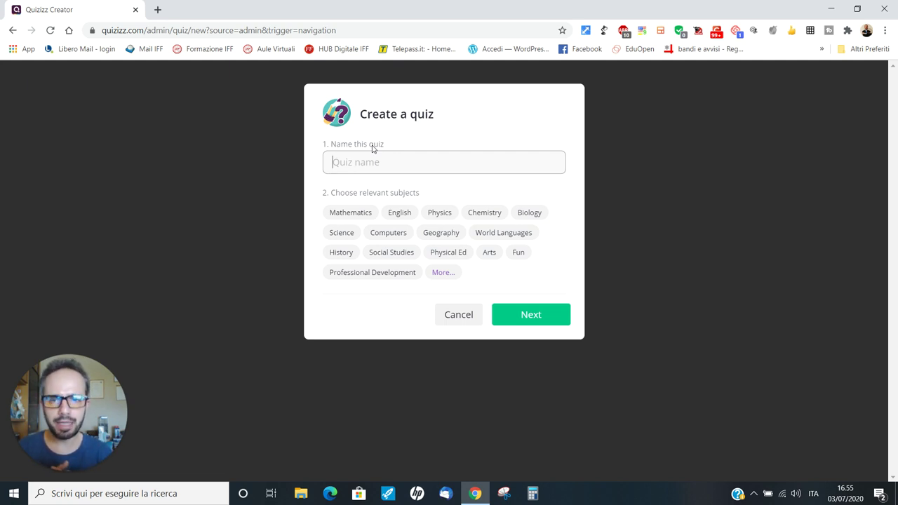
pyautogui.write('Con')
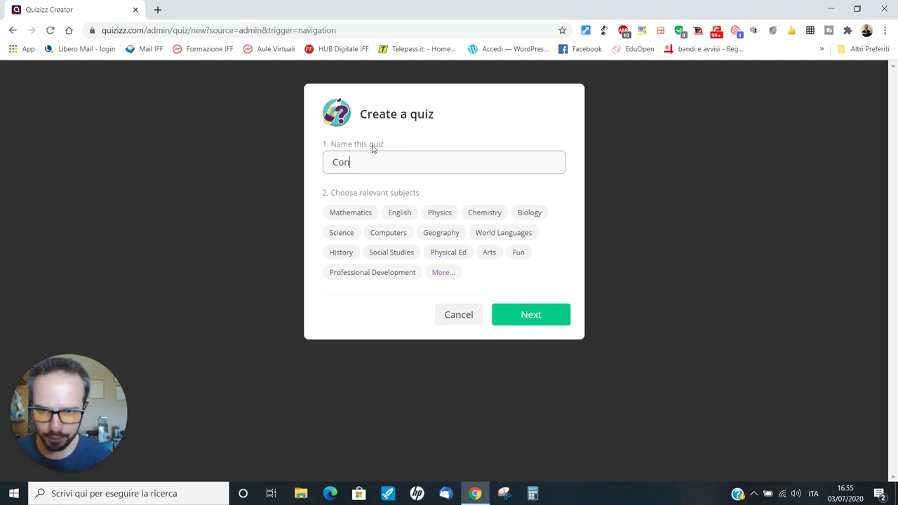
pyautogui.write('osci la storia')
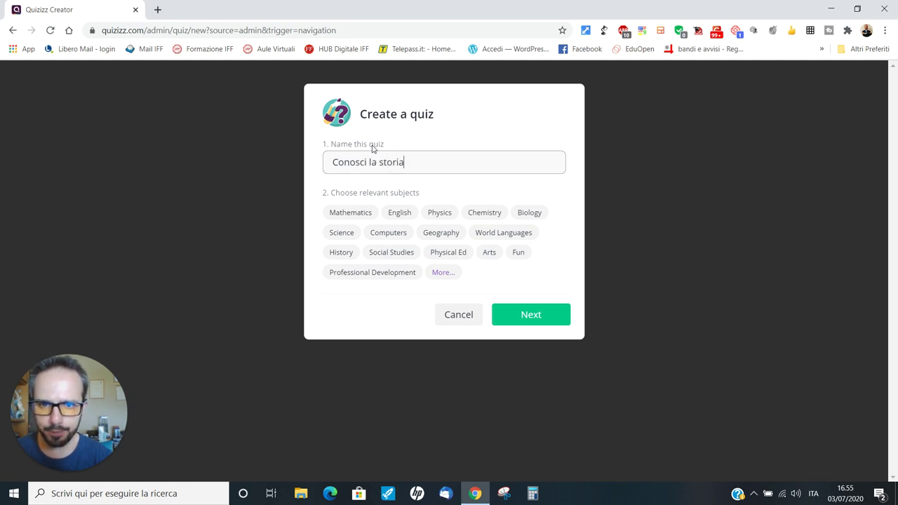
pyautogui.write(' di Internet?')
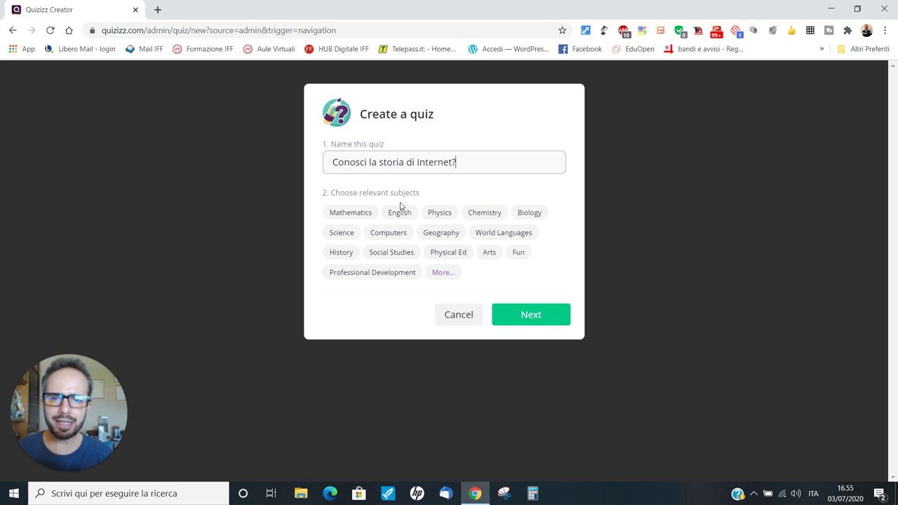
pyautogui.click(382, 235)
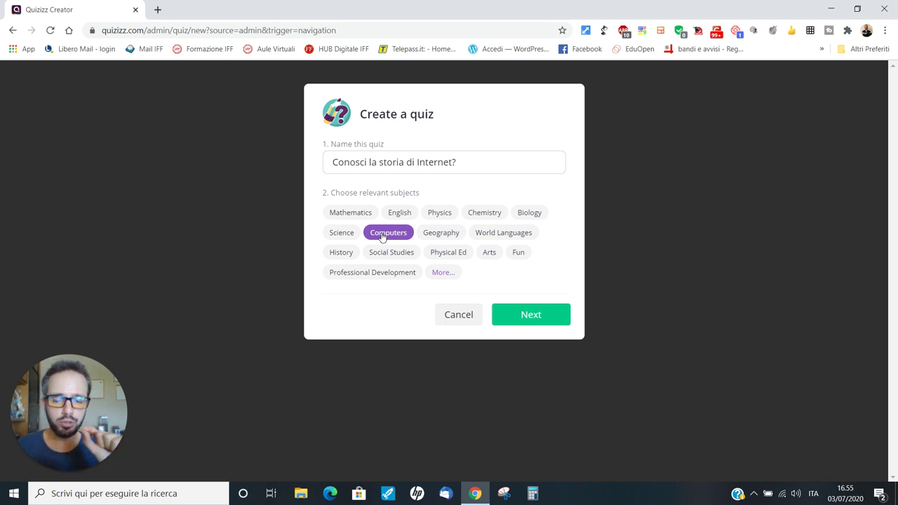
pyautogui.click(537, 314)
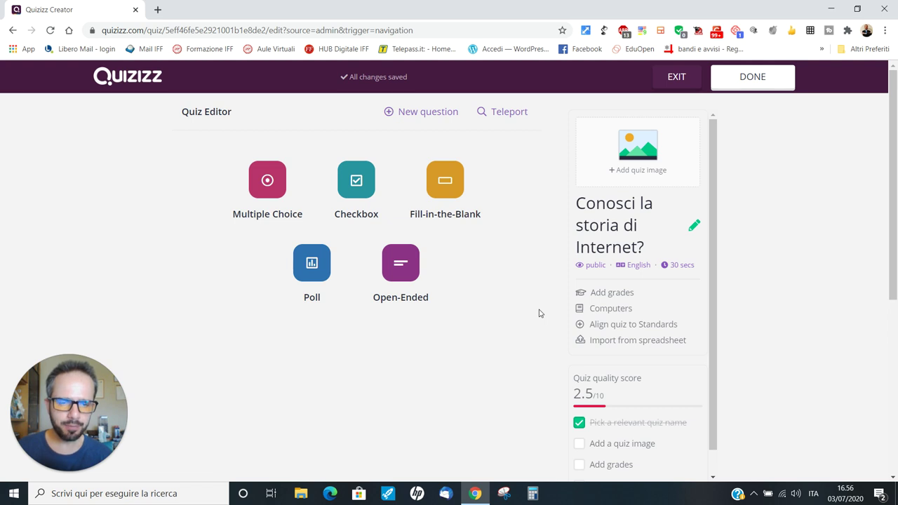
# Step: Reopen the quiz's name and subject settings, review the full list of subjects, and save
pyautogui.click(694, 227)
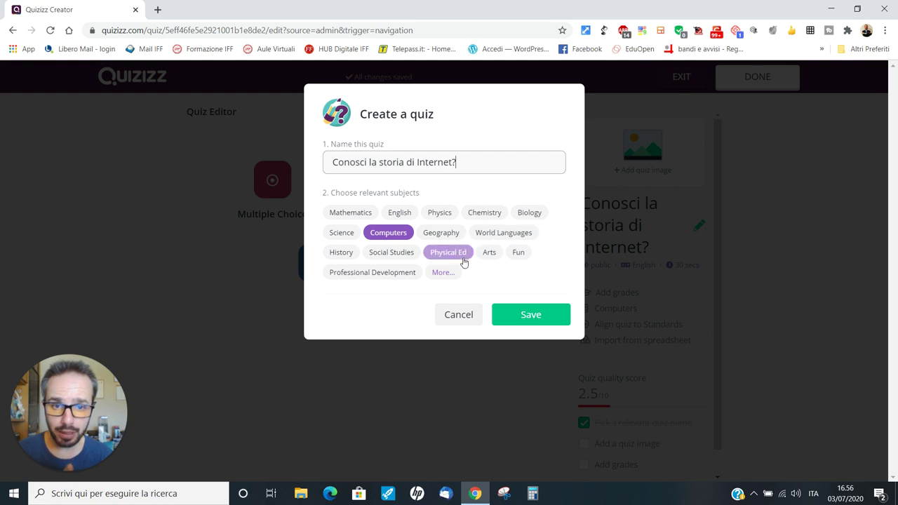
pyautogui.click(446, 273)
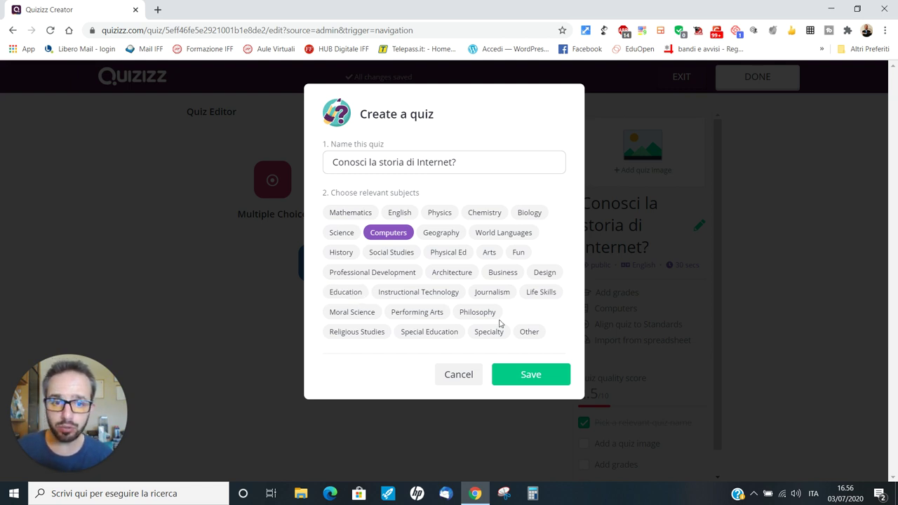
pyautogui.click(536, 376)
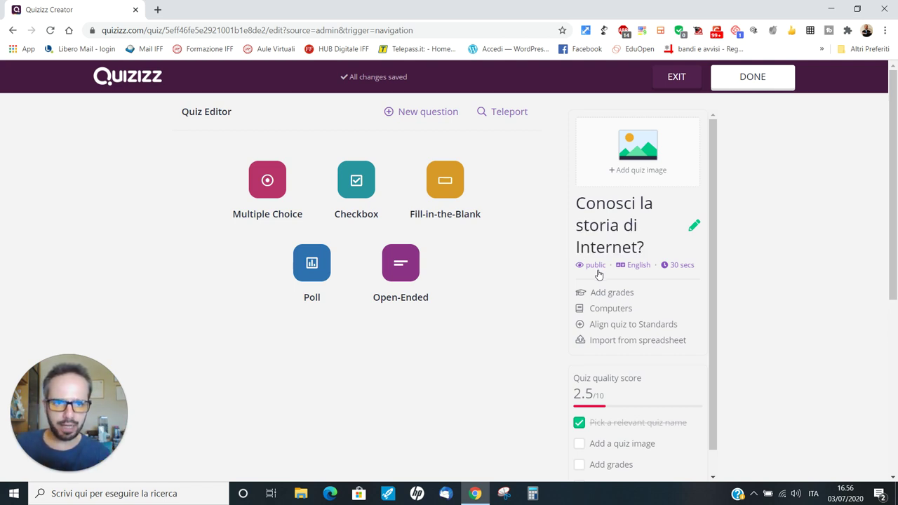
# Step: Open the quiz details and set the quiz language to Italian
pyautogui.click(634, 268)
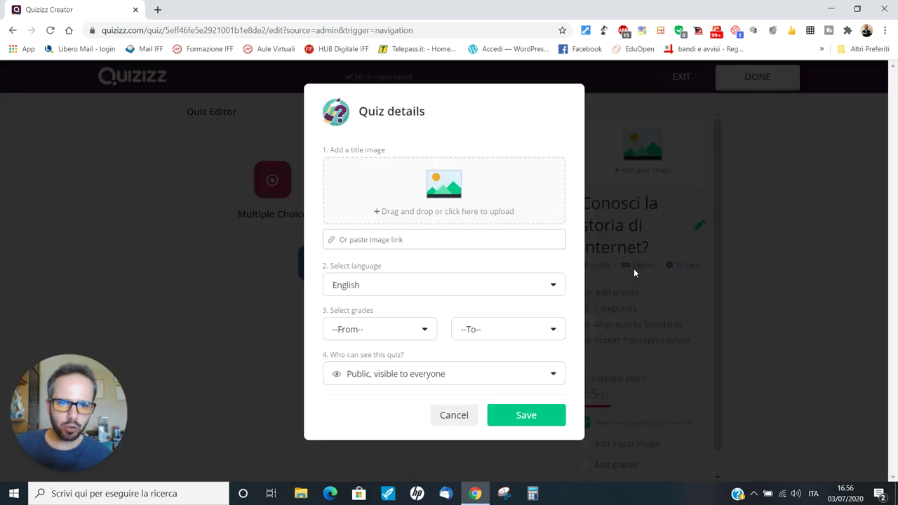
pyautogui.click(551, 286)
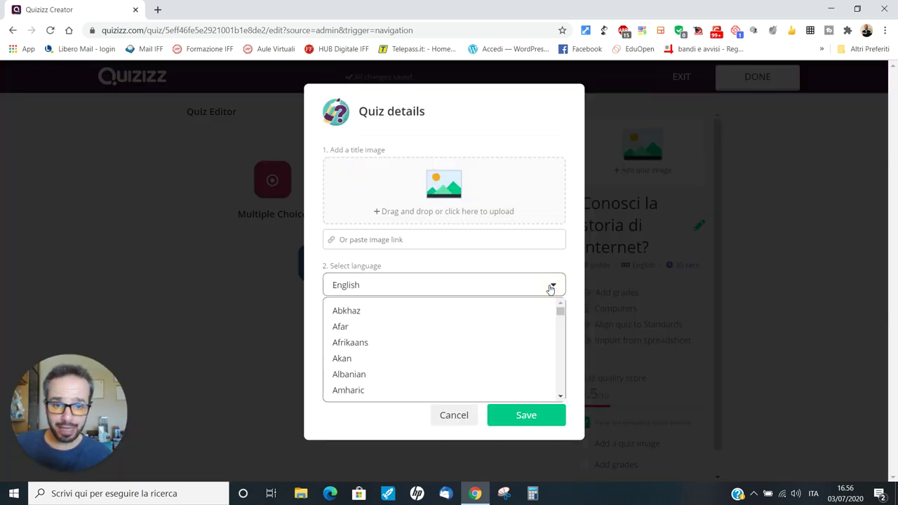
pyautogui.scroll(-5, 502, 326)
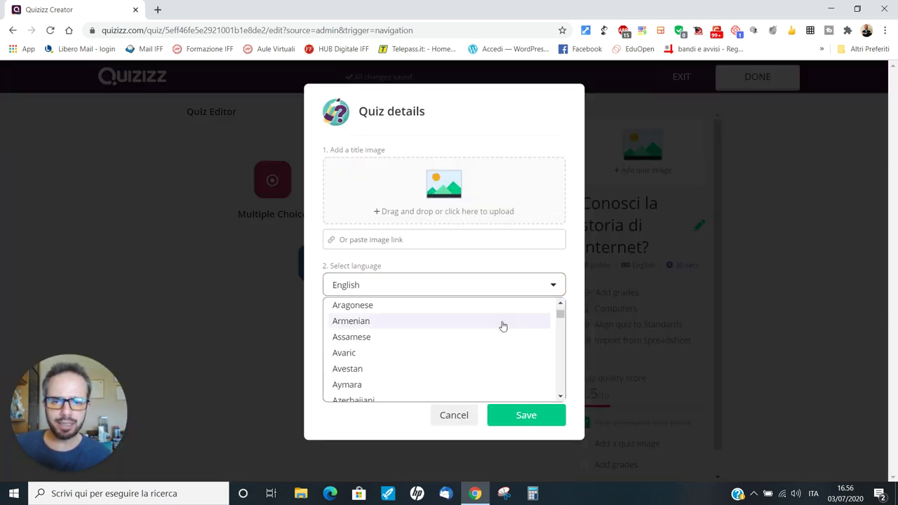
pyautogui.scroll(-5, 502, 327)
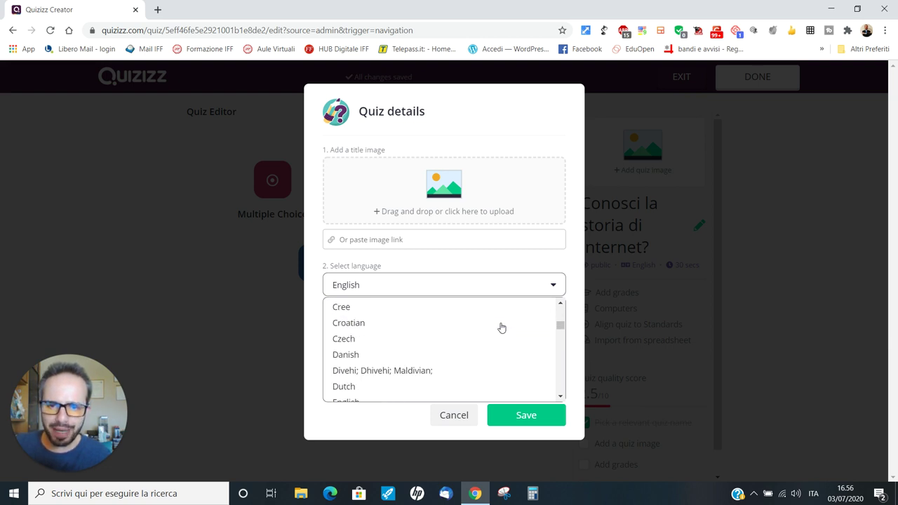
pyautogui.scroll(-5, 501, 328)
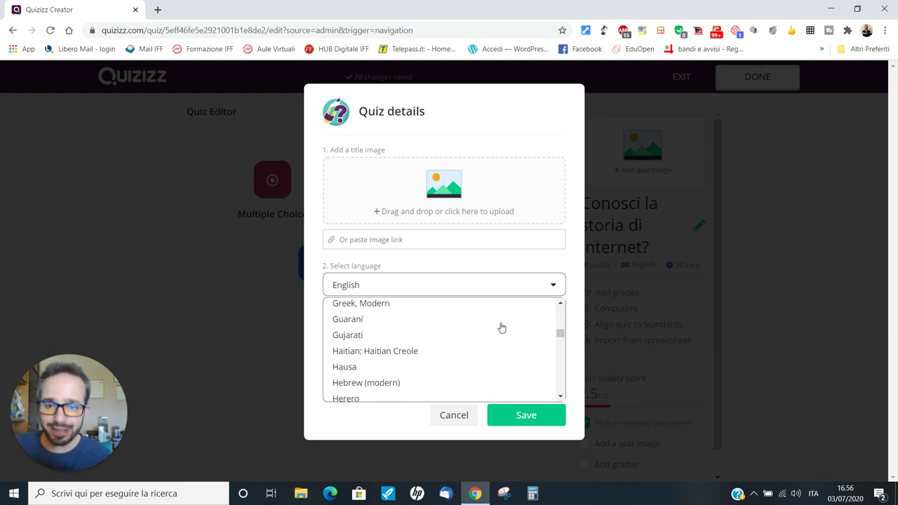
pyautogui.scroll(-4, 502, 328)
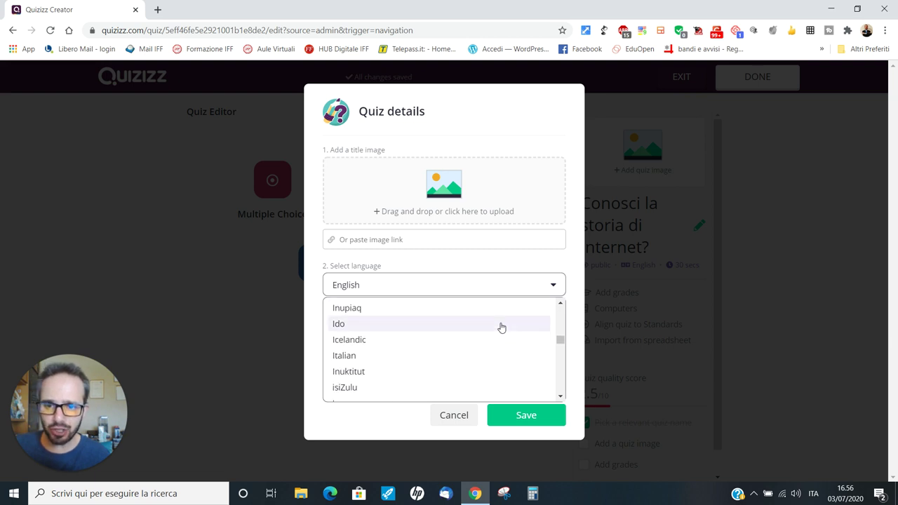
pyautogui.click(406, 357)
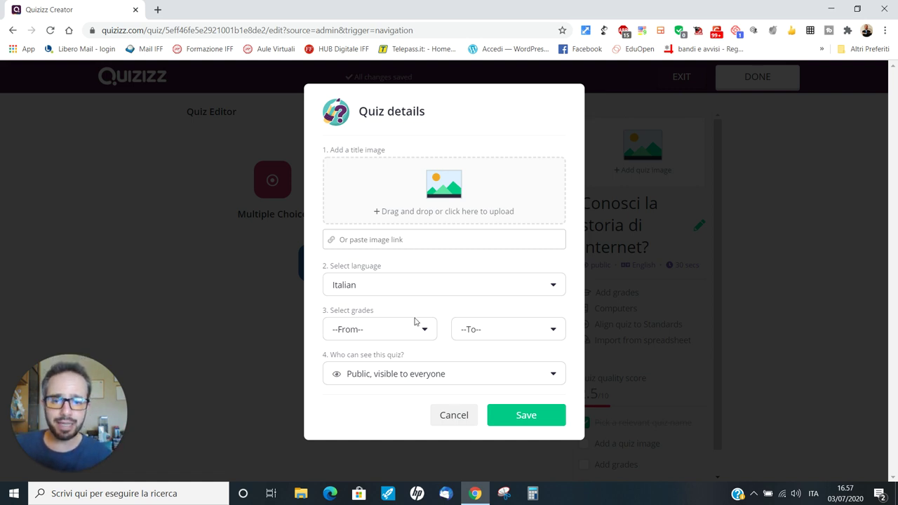
# Step: Set the starting grade of the quiz to 3rd
pyautogui.click(417, 326)
pyautogui.scroll(-3, 397, 383)
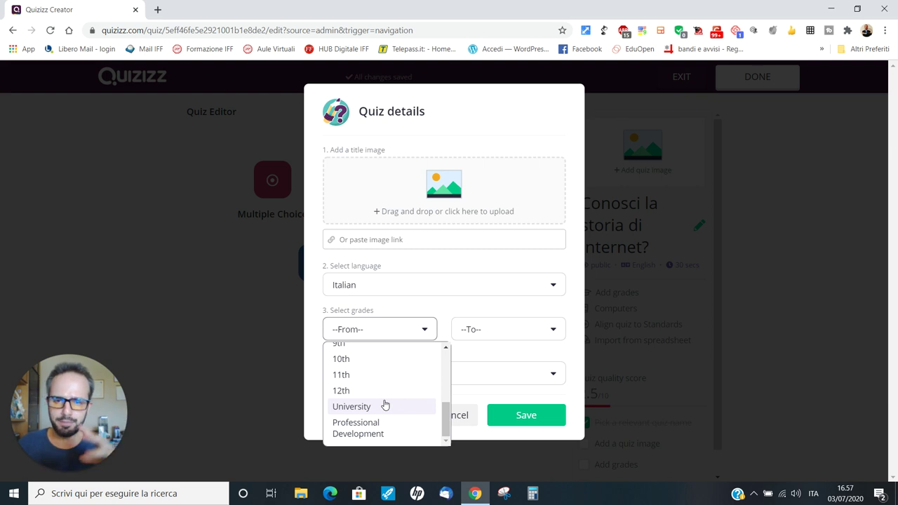
pyautogui.scroll(3, 385, 404)
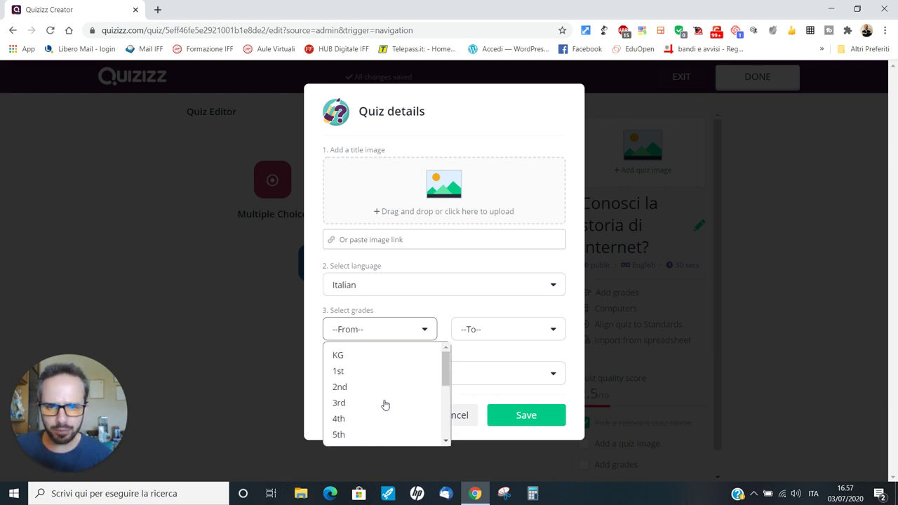
pyautogui.click(363, 402)
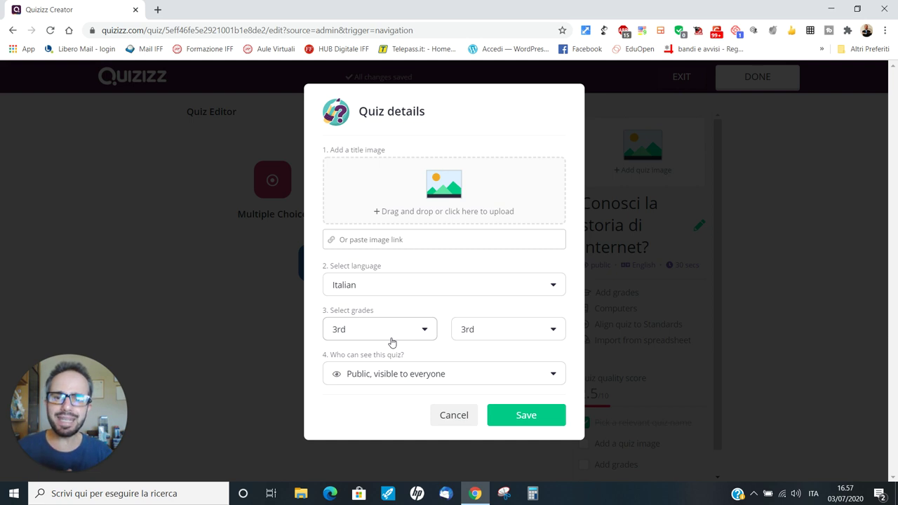
# Step: Upload social-media-3846597_1280.png from the Download folder as the title image and save the quiz details
pyautogui.click(450, 195)
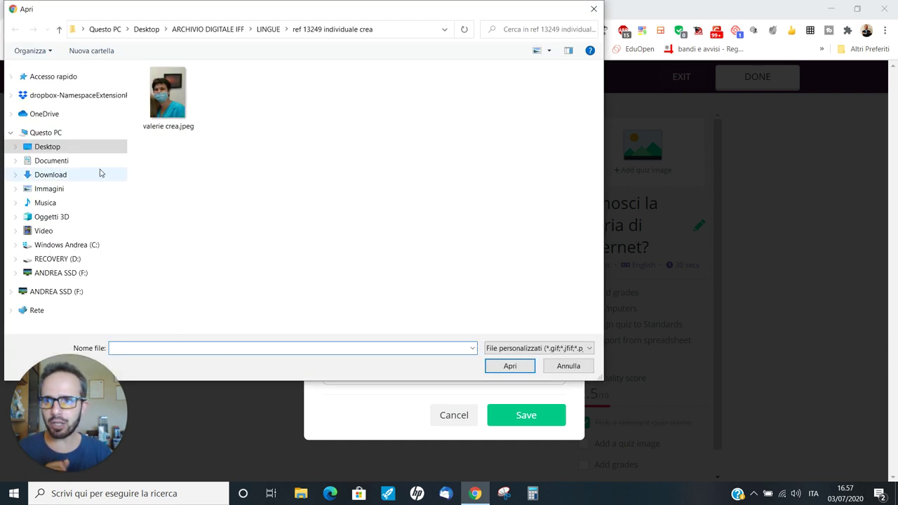
pyautogui.click(72, 175)
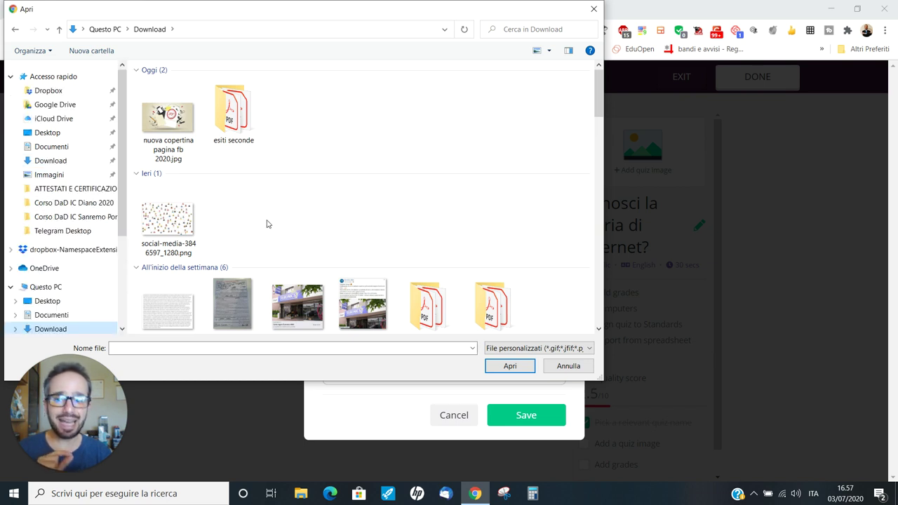
pyautogui.click(174, 232)
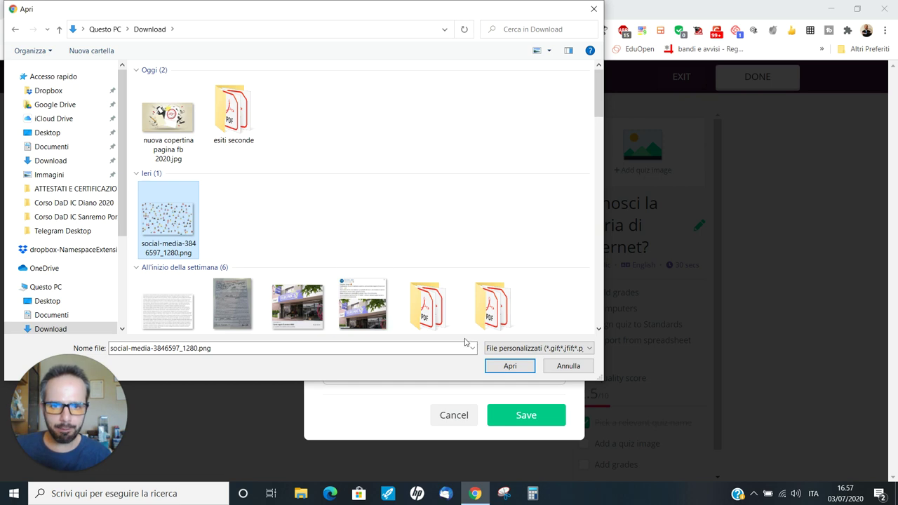
pyautogui.click(512, 366)
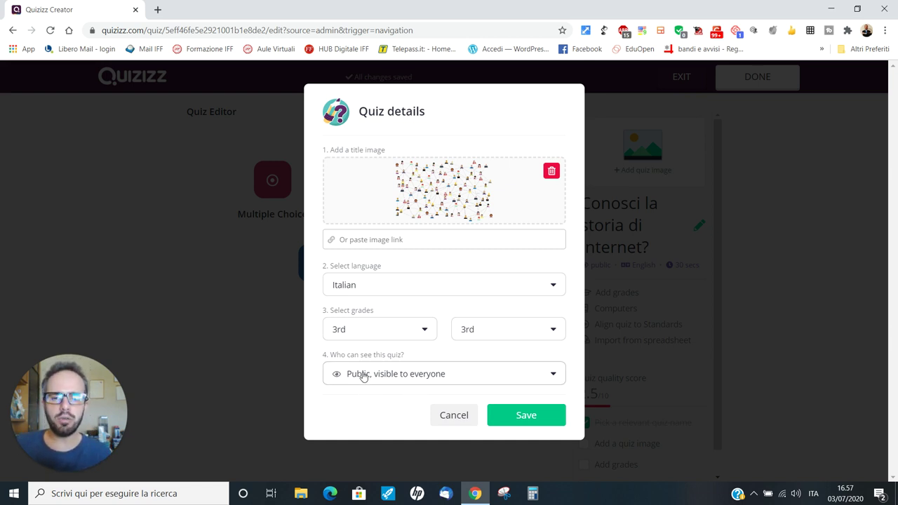
pyautogui.click(517, 416)
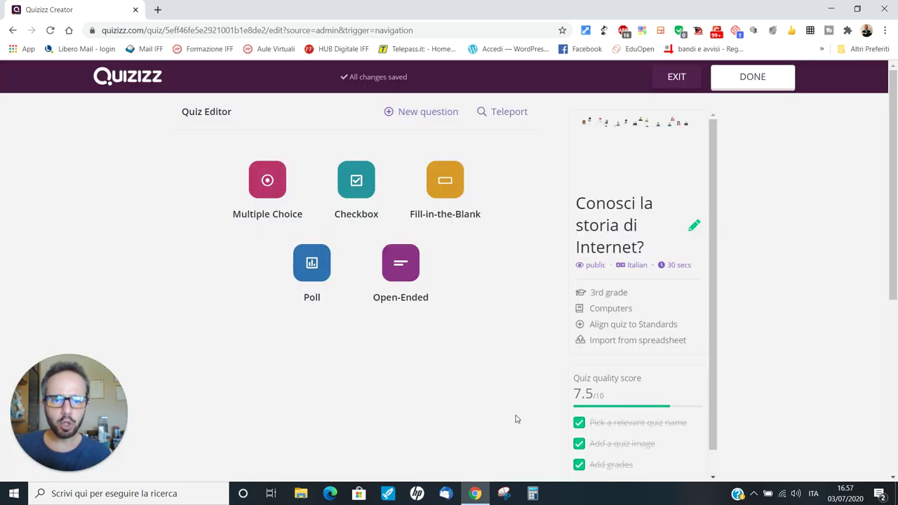
# Step: Add a new multiple-choice question to the quiz
pyautogui.scroll(-1, 494, 414)
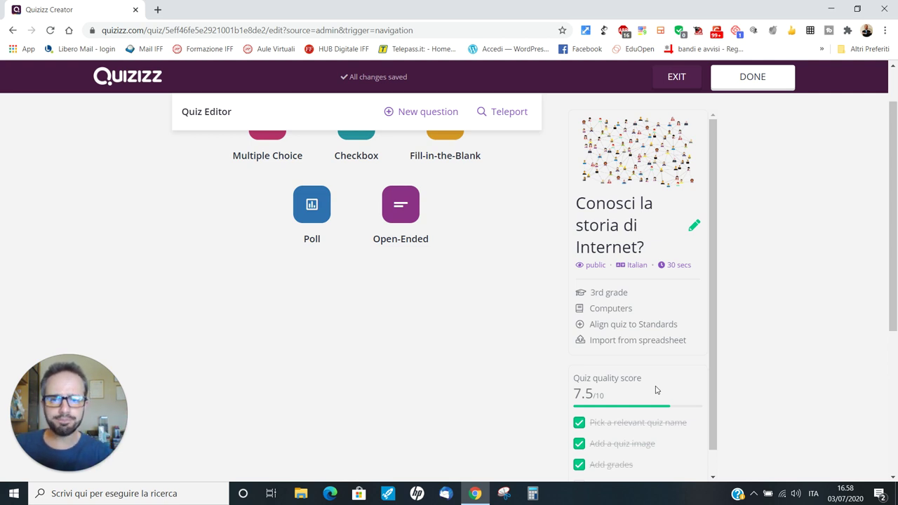
pyautogui.scroll(1, 437, 407)
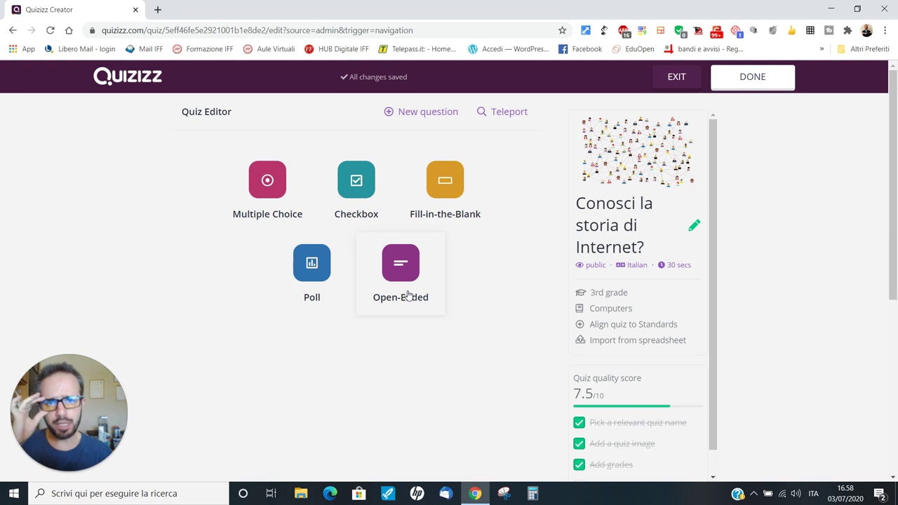
pyautogui.click(426, 112)
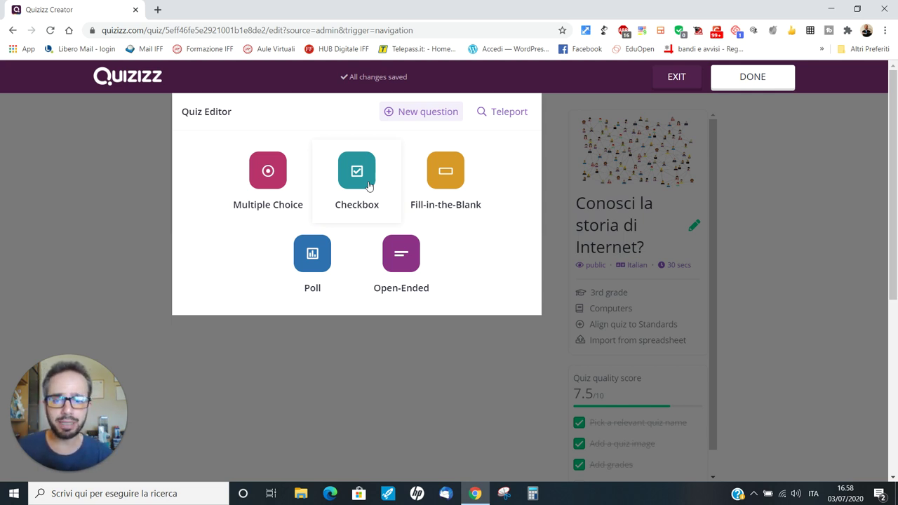
pyautogui.click(262, 169)
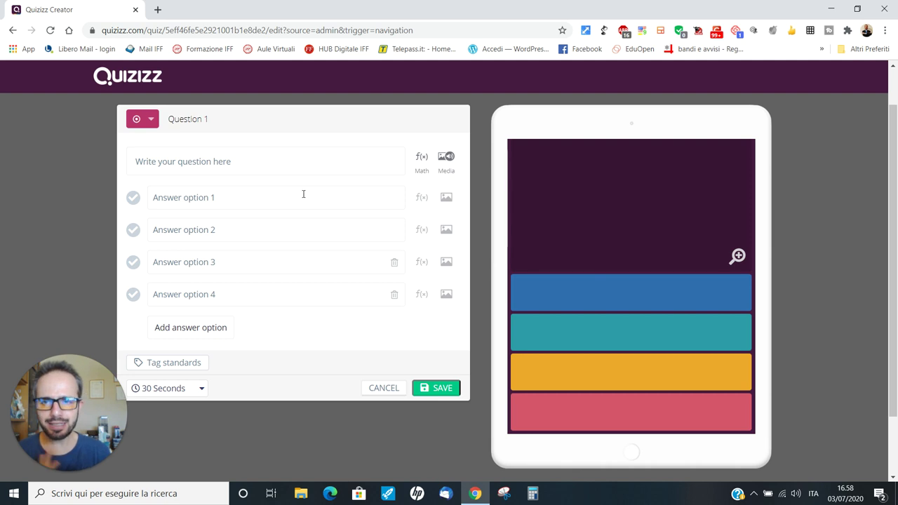
# Step: Write "Quando è nata la rete Internet" as the text of question 1
pyautogui.click(228, 158)
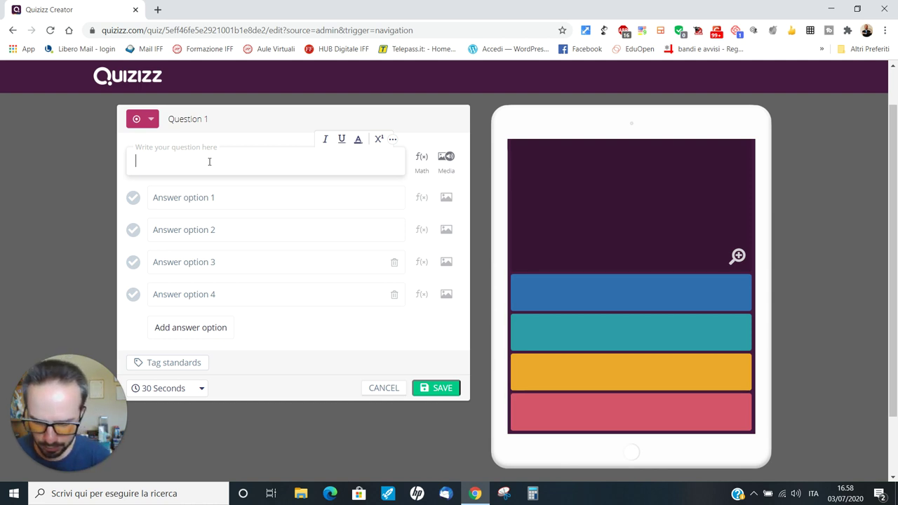
pyautogui.write('QUando è nata la')
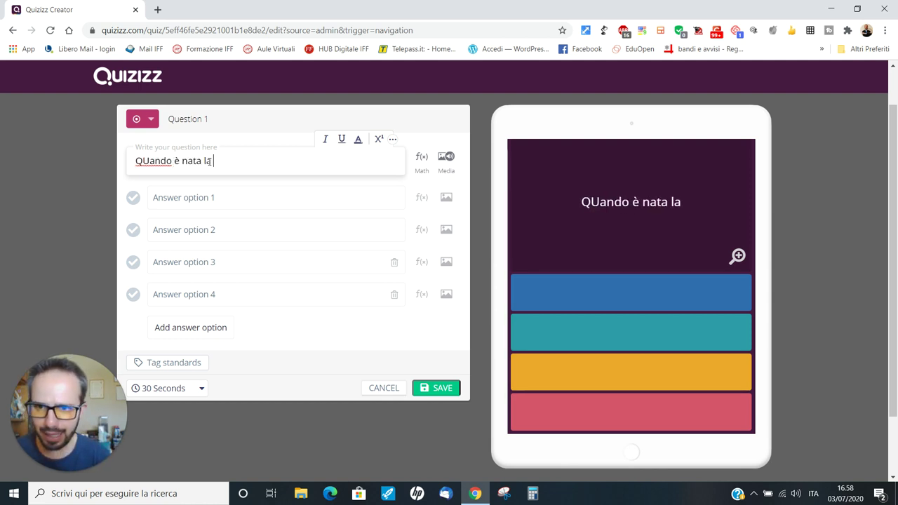
pyautogui.press('BackSpace')
pyautogui.press('BackSpace')
pyautogui.press('BackSpace')
pyautogui.press('BackSpace')
pyautogui.press('BackSpace')
pyautogui.press('BackSpace')
pyautogui.press('BackSpace')
pyautogui.press('BackSpace')
pyautogui.press('BackSpace')
pyautogui.press('BackSpace')
pyautogui.press('BackSpace')
pyautogui.press('BackSpace')
pyautogui.press('BackSpace')
pyautogui.press('BackSpace')
pyautogui.press('BackSpace')
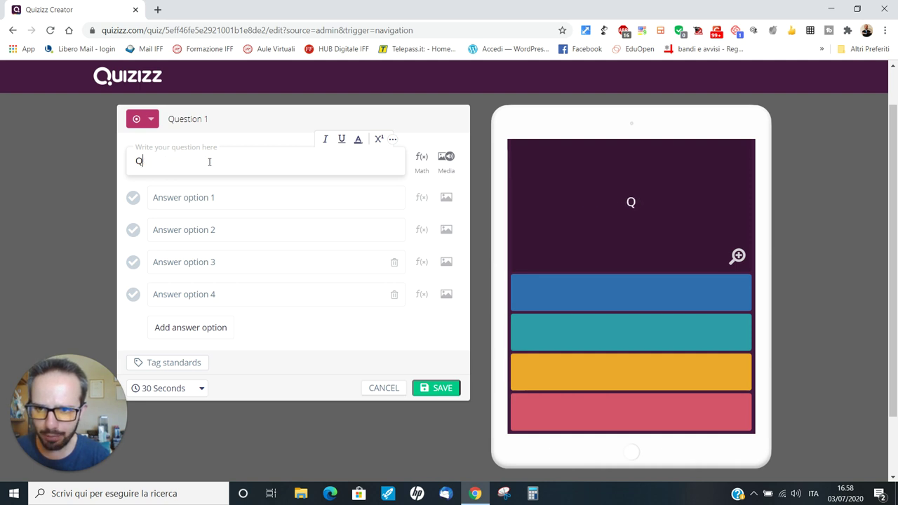
pyautogui.write('uando è nata ')
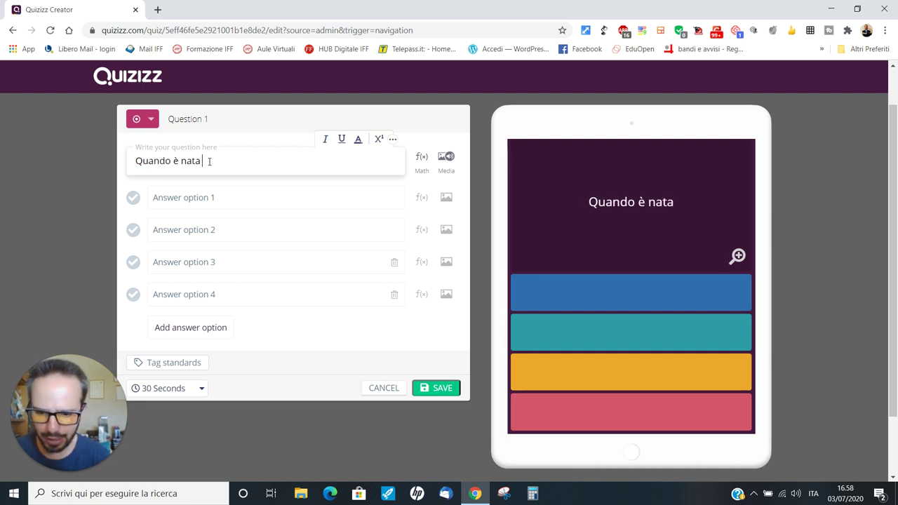
pyautogui.write('la rete Internet')
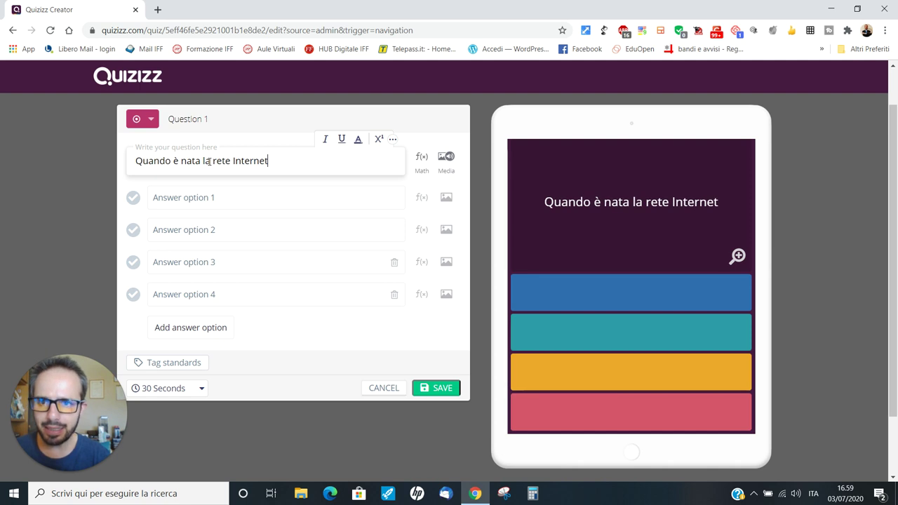
# Step: End question 1 with a question mark and fill in the answer options 1991, 1969 (marked correct), 1980 and 1995
pyautogui.write('?')
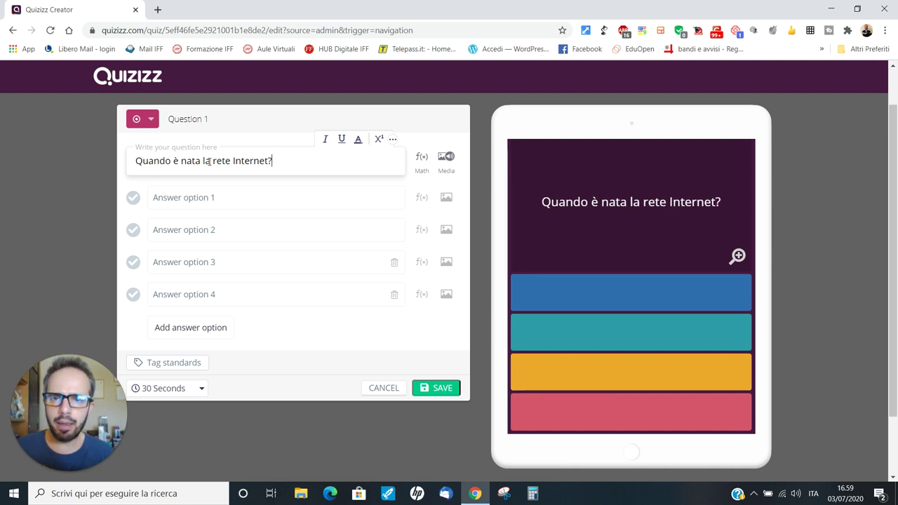
pyautogui.click(203, 198)
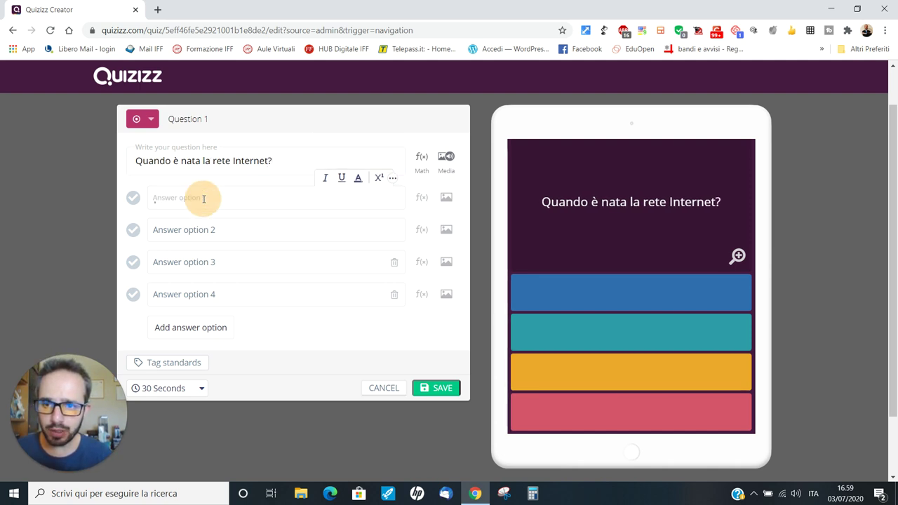
pyautogui.write('1991')
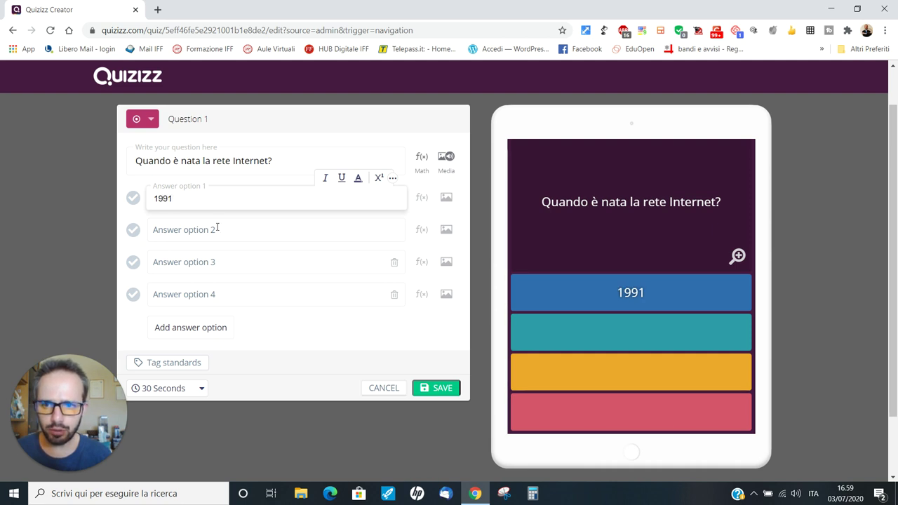
pyautogui.click(218, 230)
pyautogui.write('1969')
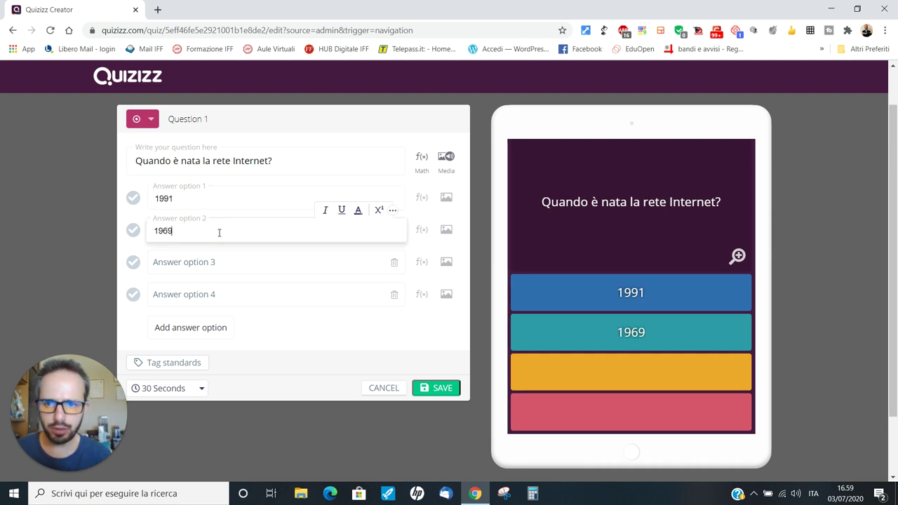
pyautogui.click(227, 266)
pyautogui.write('1980')
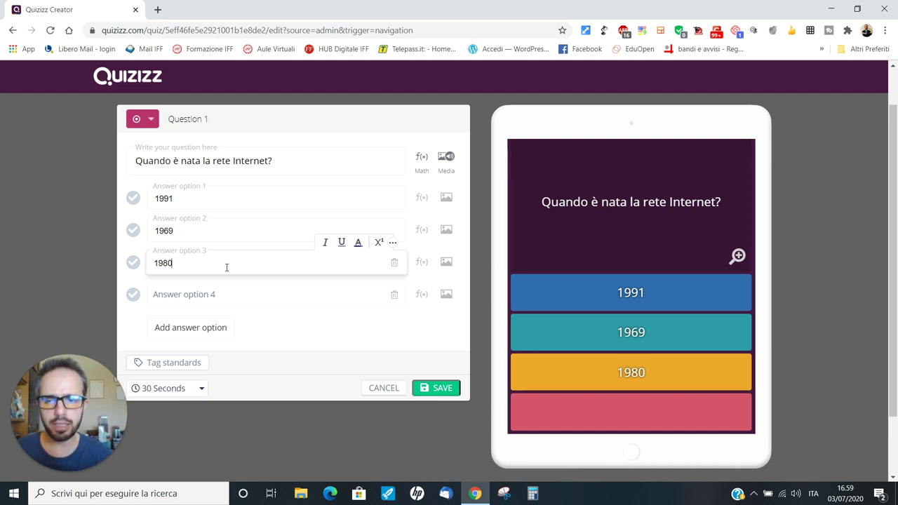
pyautogui.click(214, 295)
pyautogui.write('1')
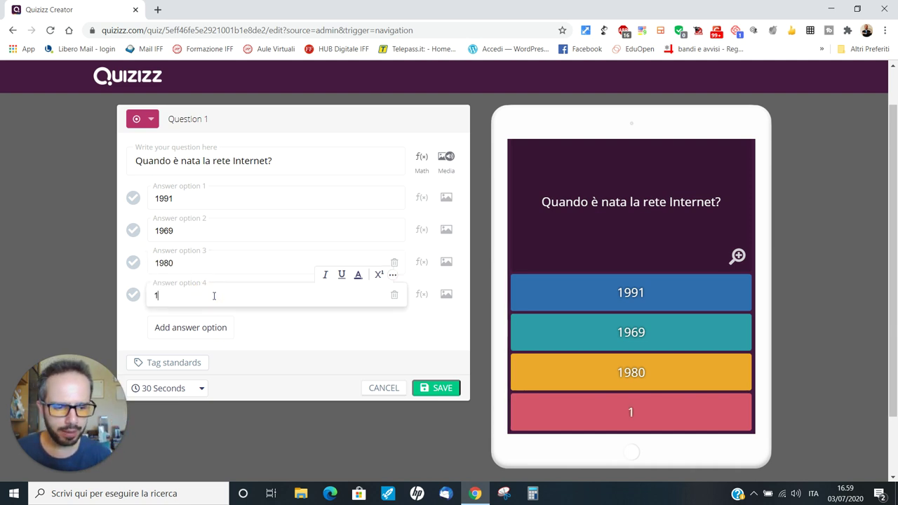
pyautogui.write('995')
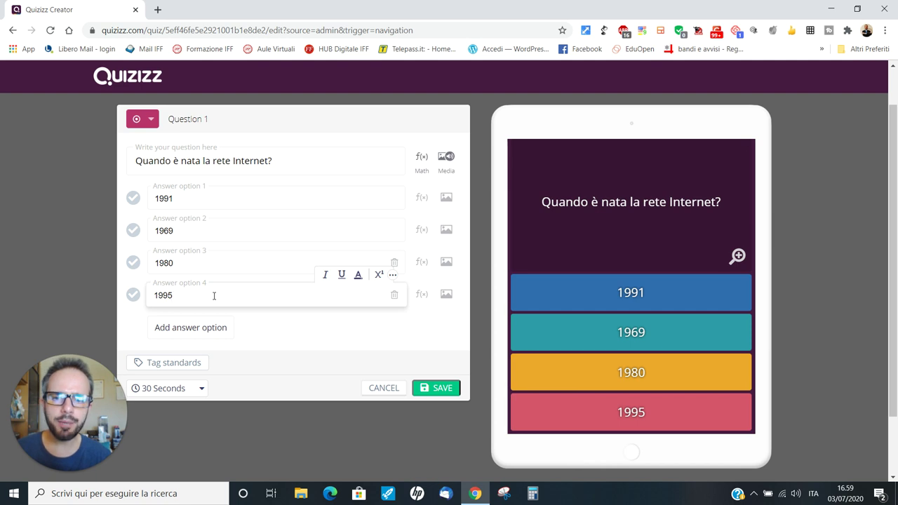
pyautogui.click(132, 230)
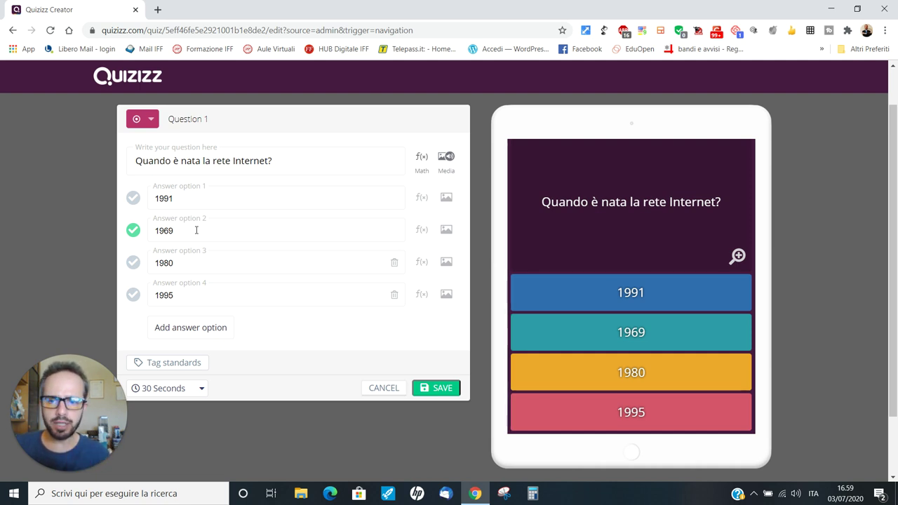
pyautogui.click(133, 231)
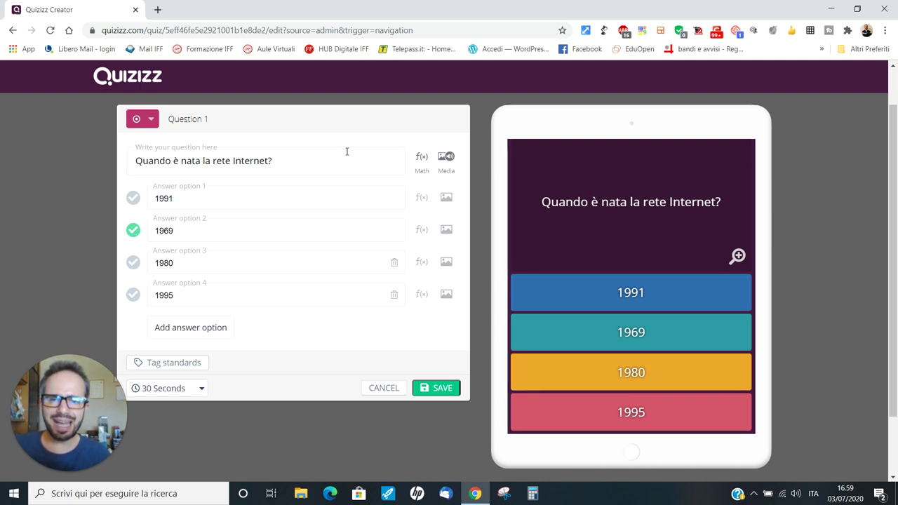
# Step: Look at the equation editor available for the text of question 1
pyautogui.click(425, 159)
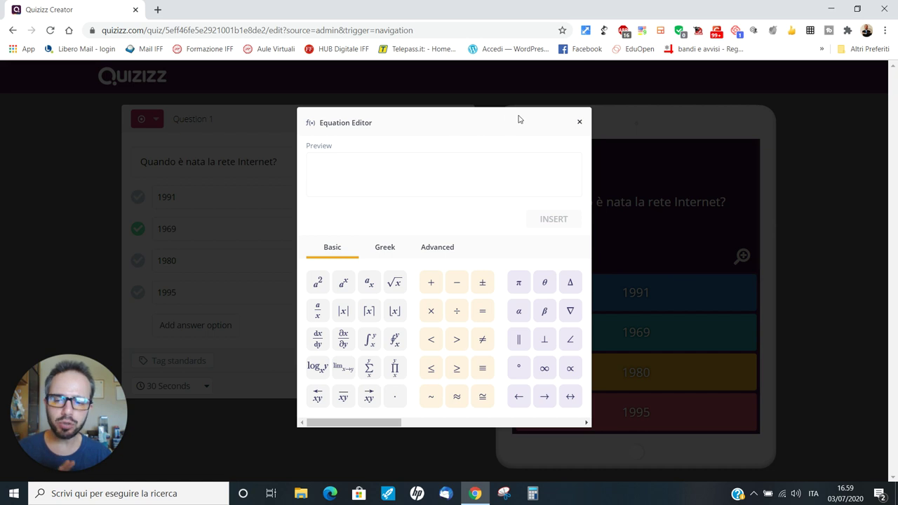
pyautogui.click(580, 124)
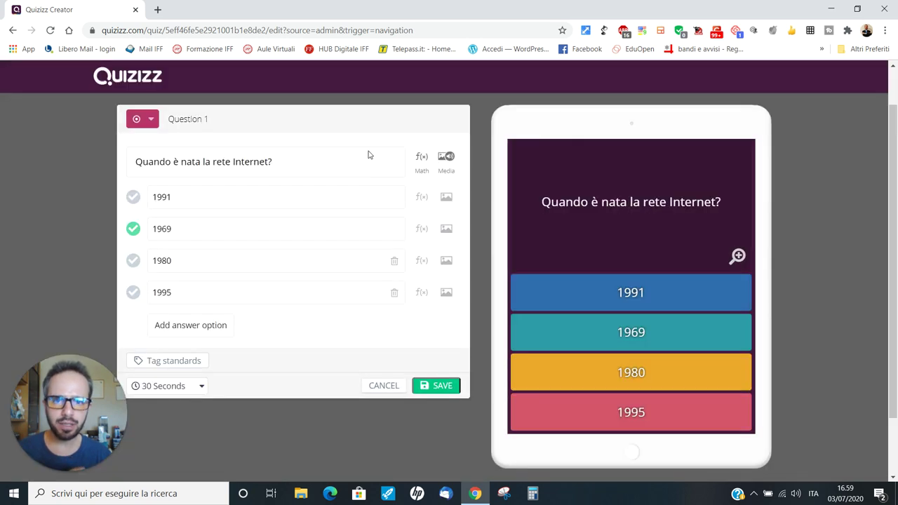
# Step: Record an audio clip of about 5 seconds for question 1, allowing microphone access, and save the question
pyautogui.click(446, 157)
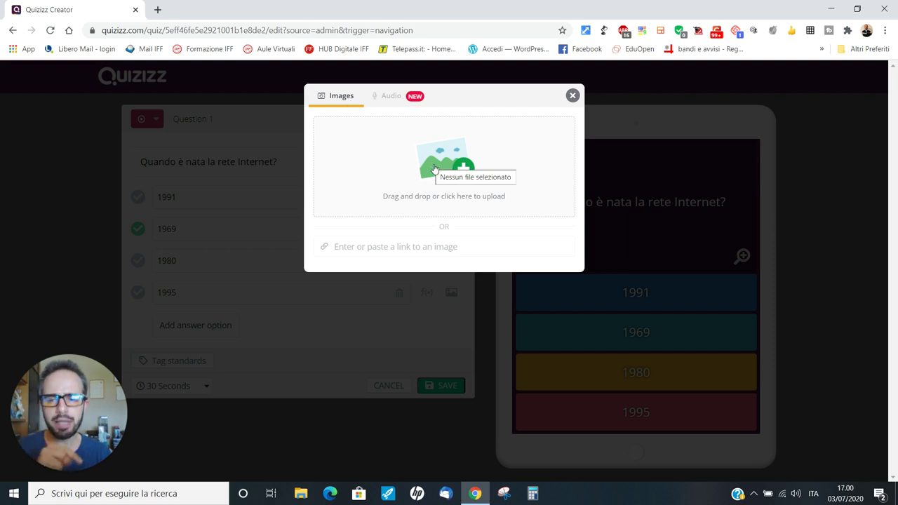
pyautogui.click(391, 98)
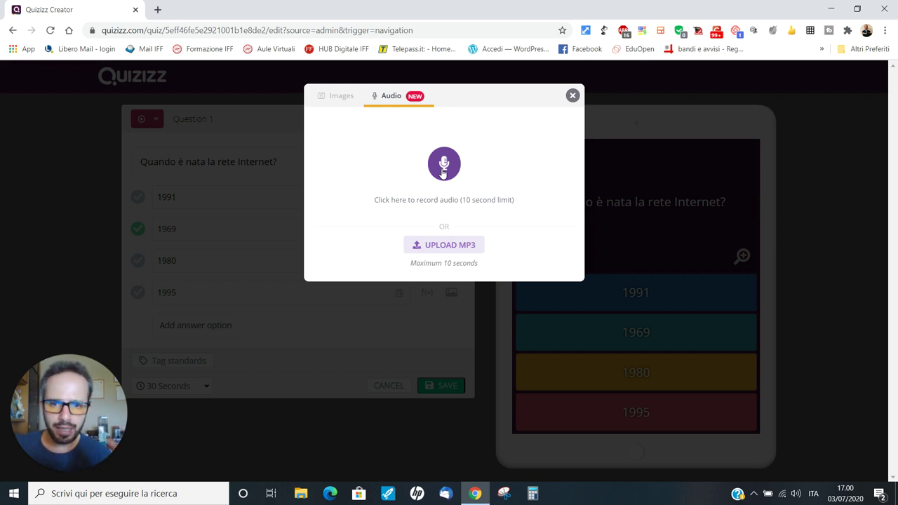
pyautogui.click(442, 173)
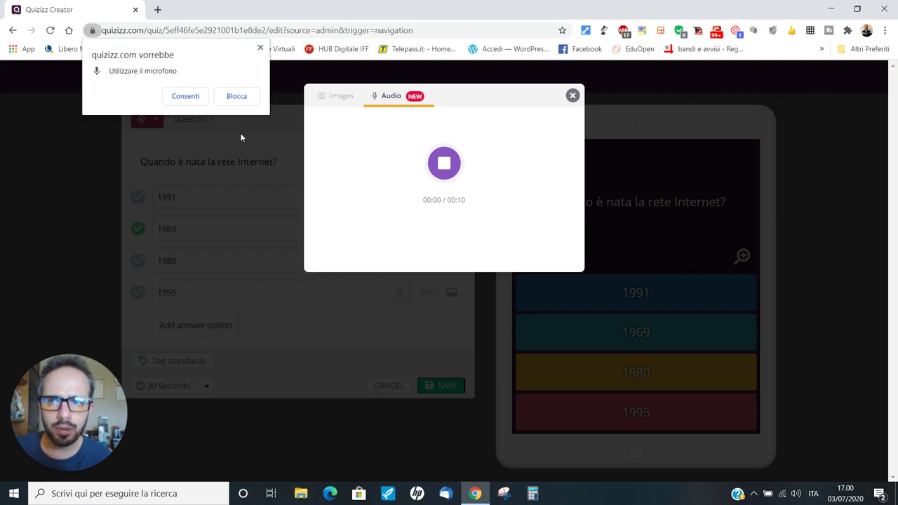
pyautogui.click(177, 98)
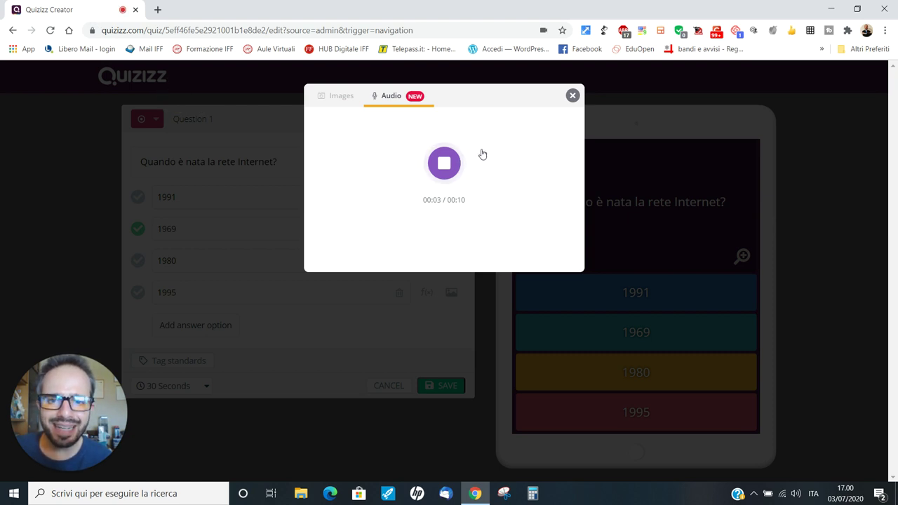
pyautogui.click(444, 164)
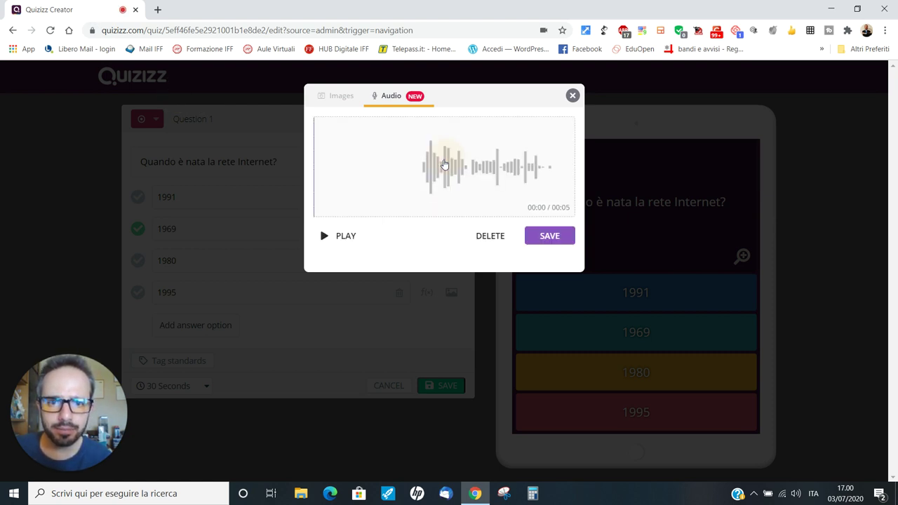
pyautogui.click(551, 236)
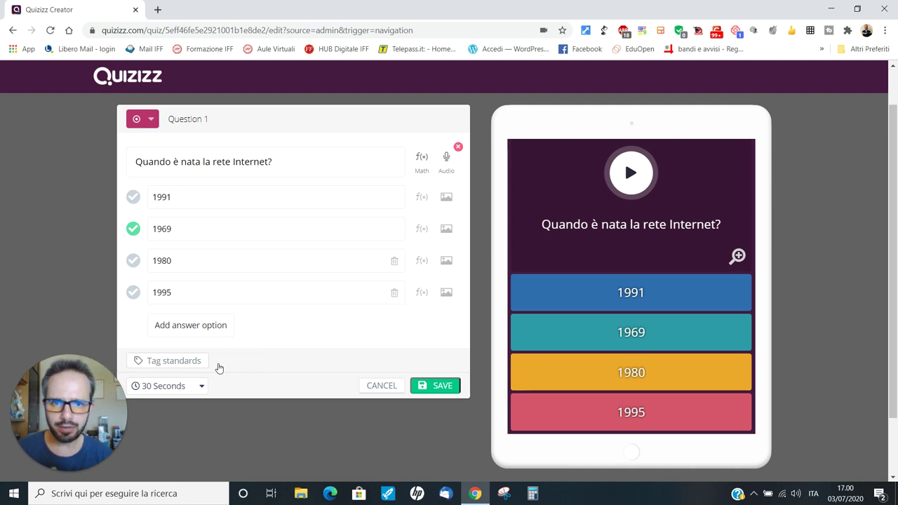
pyautogui.click(430, 388)
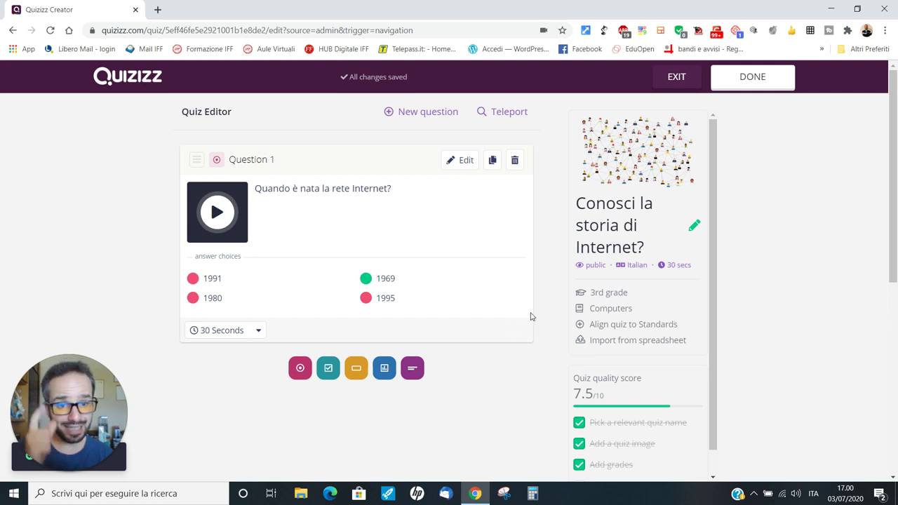
# Step: Set the default time for all questions of the quiz to 45 seconds
pyautogui.click(677, 272)
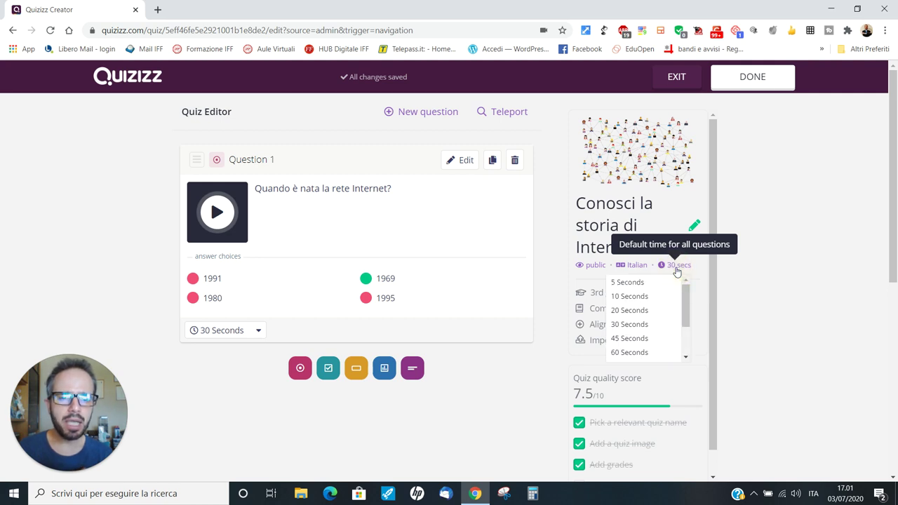
pyautogui.scroll(-2, 676, 298)
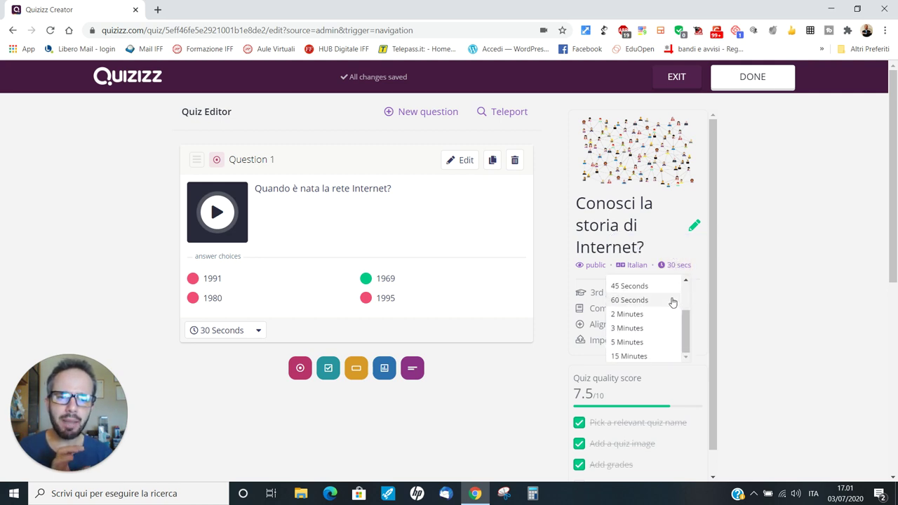
pyautogui.click(643, 285)
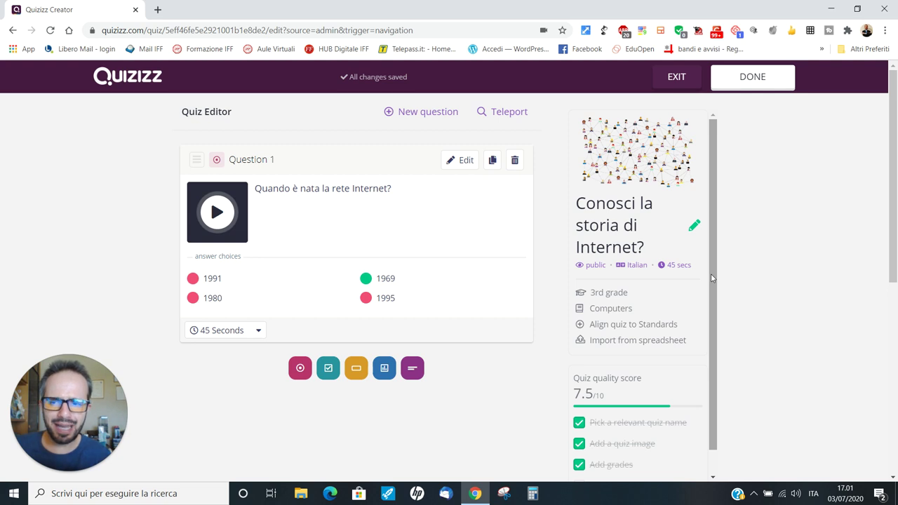
# Step: Add a fill-in-the-blank question with the text "La sigla www sta per..."
pyautogui.click(418, 118)
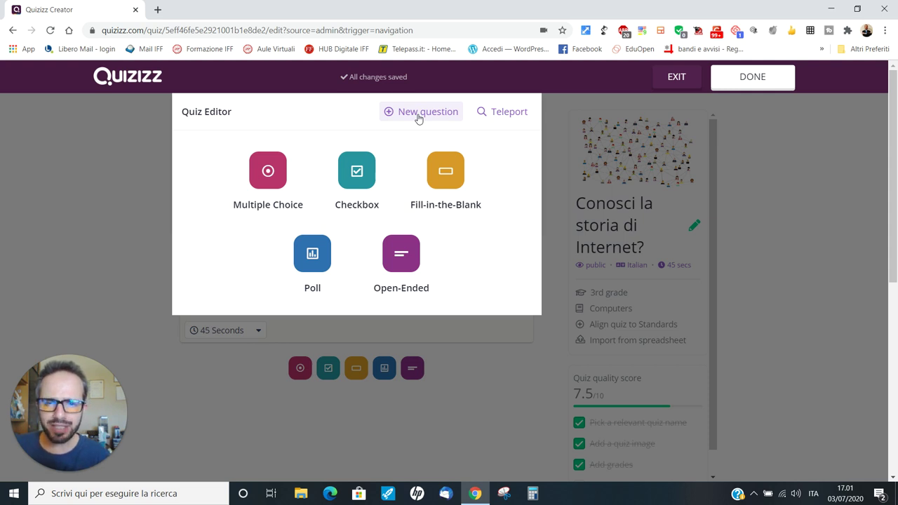
pyautogui.click(446, 172)
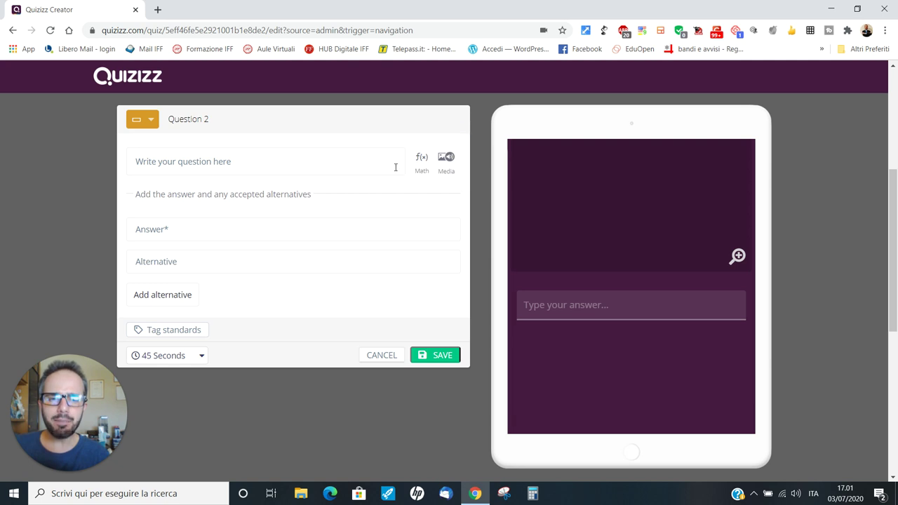
pyautogui.click(223, 162)
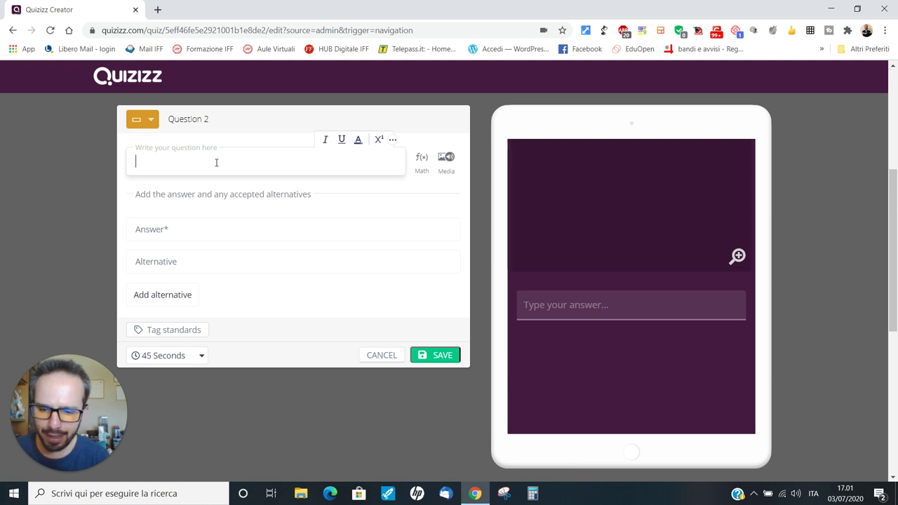
pyautogui.write('La sigla ww')
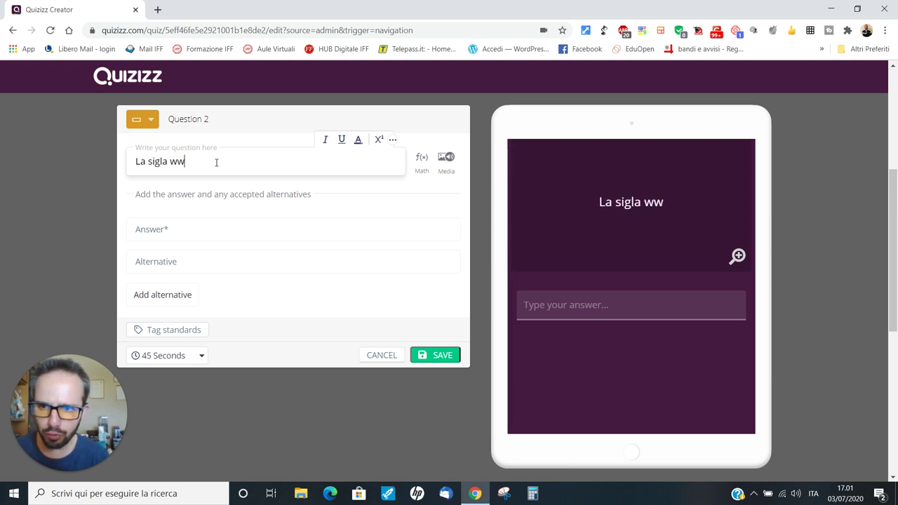
pyautogui.write('w sta per...')
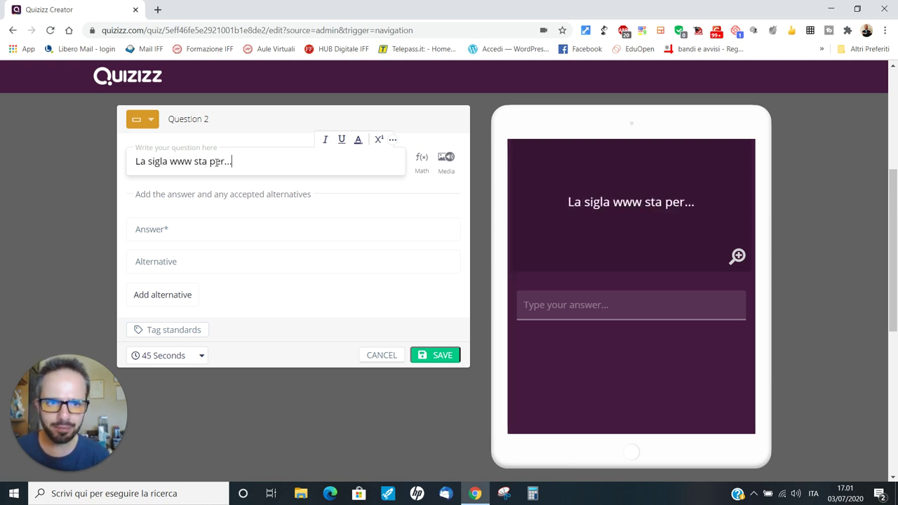
# Step: Enter "world wide web" as the answer to question 2 and "internet" as the accepted alternative, and save the question
pyautogui.click(181, 231)
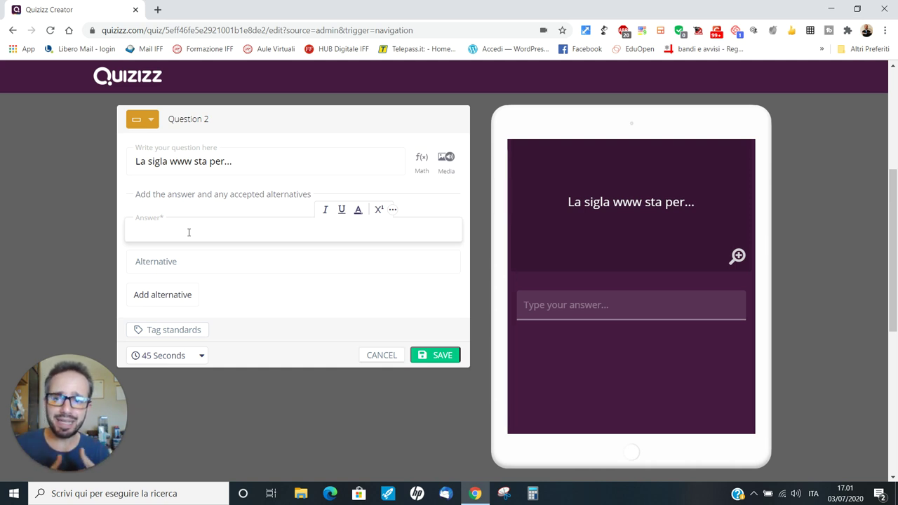
pyautogui.write('world')
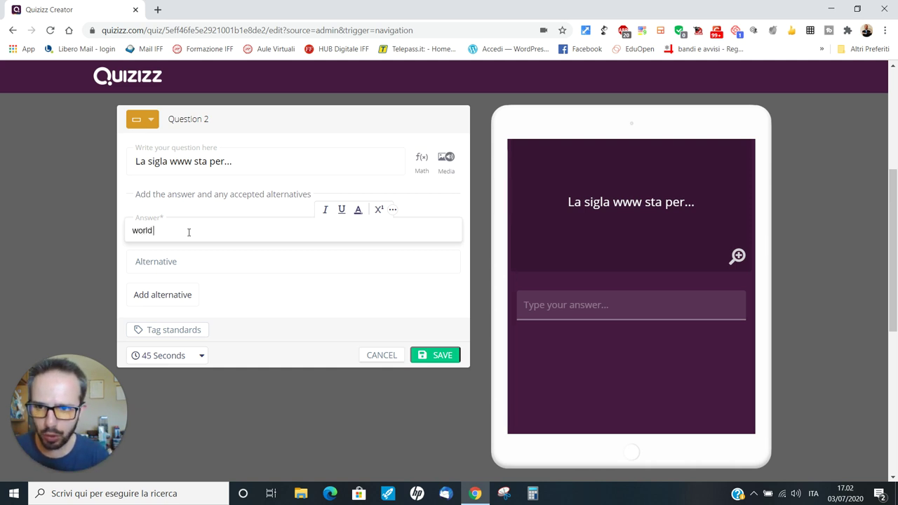
pyautogui.write(' wide web')
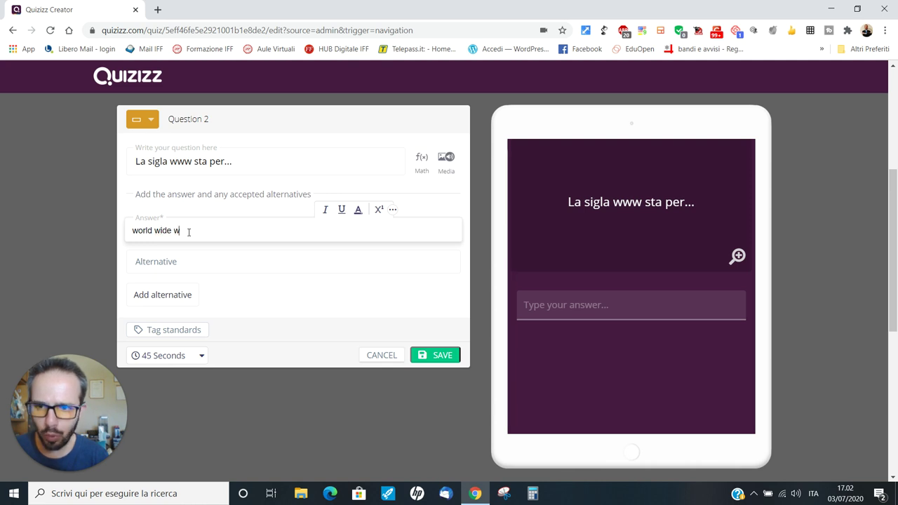
pyautogui.click(150, 262)
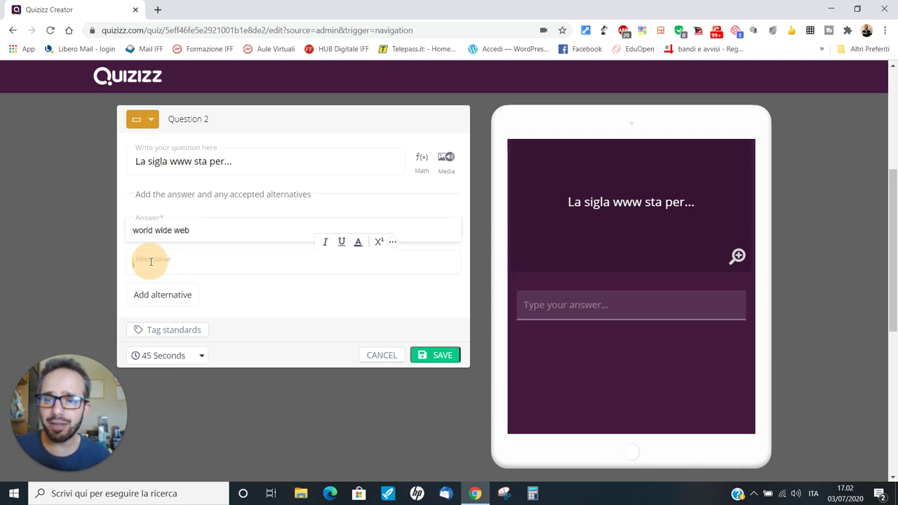
pyautogui.write('internet')
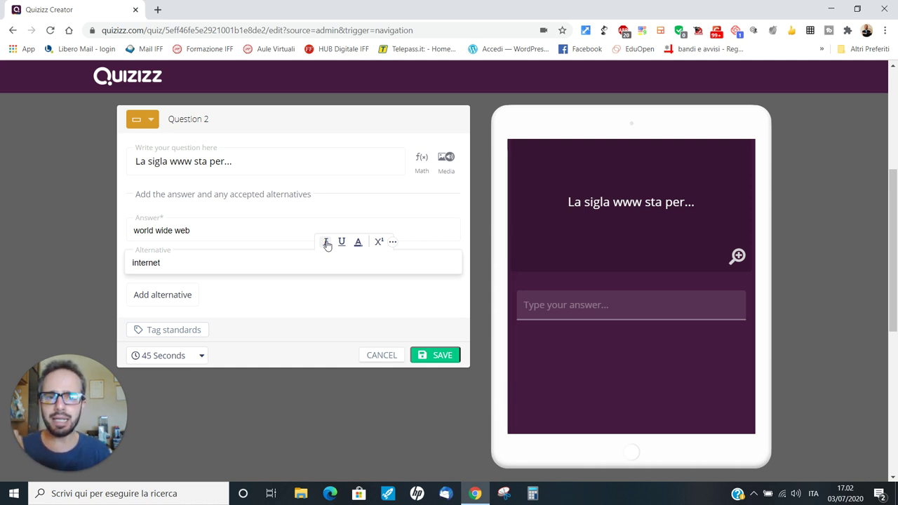
pyautogui.click(435, 355)
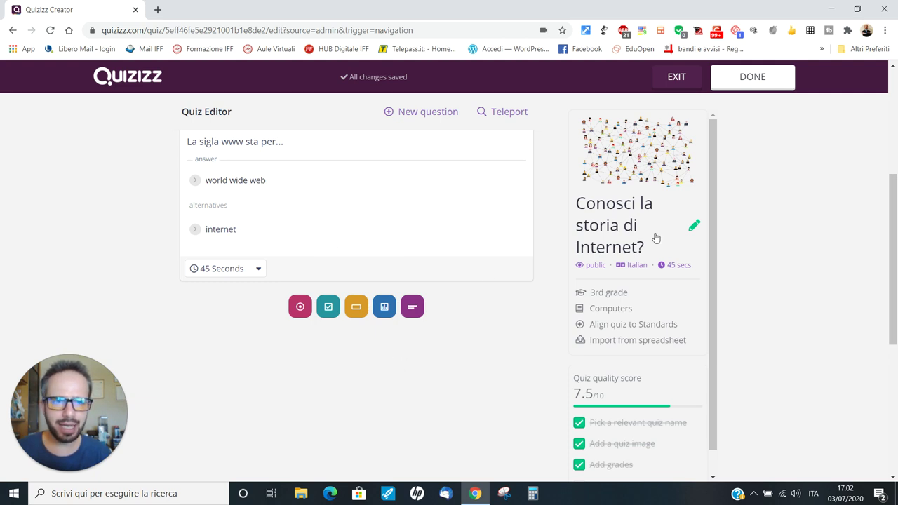
# Step: Finish editing the quiz and check its questions in the preview on the quiz page
pyautogui.click(754, 81)
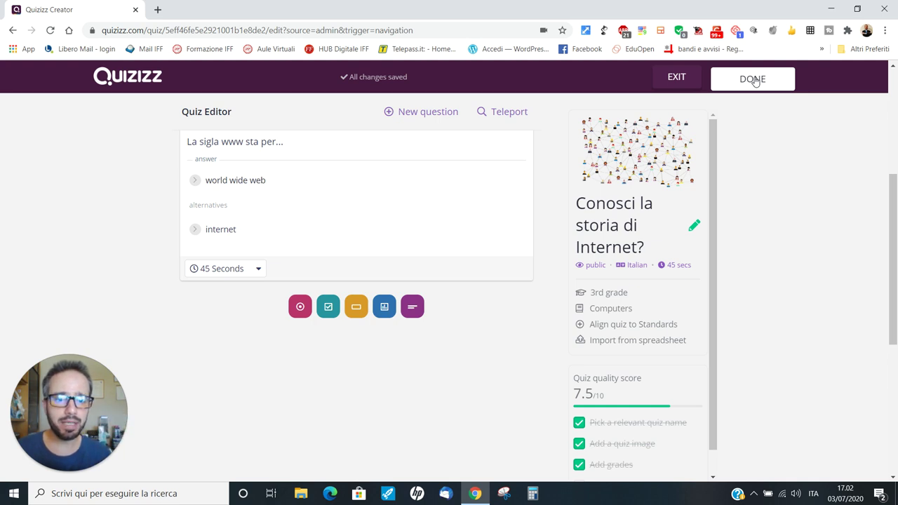
pyautogui.click(754, 80)
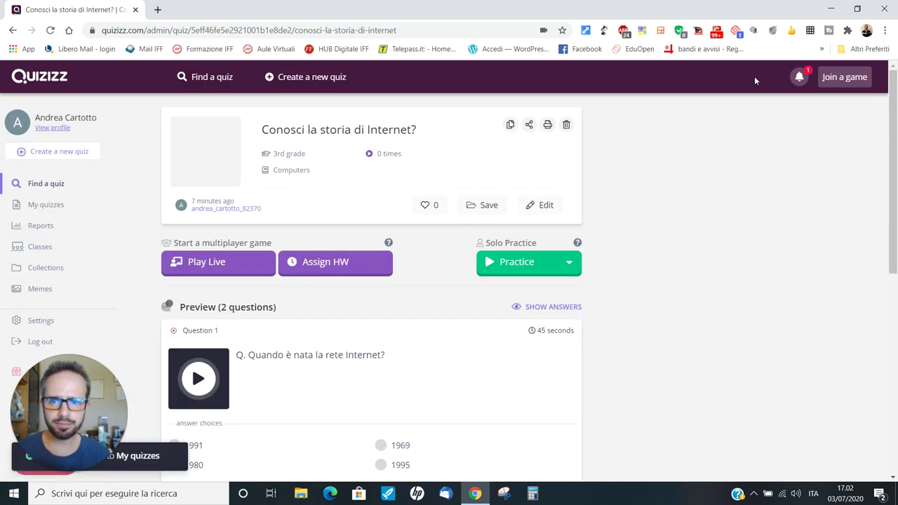
pyautogui.scroll(-5, 637, 195)
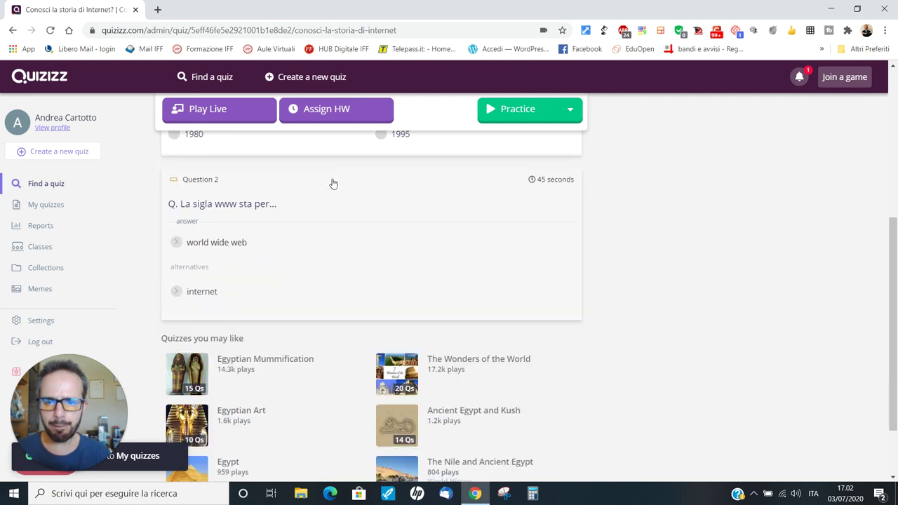
# Step: Check the solo practice options offered for the quiz
pyautogui.scroll(5, 301, 325)
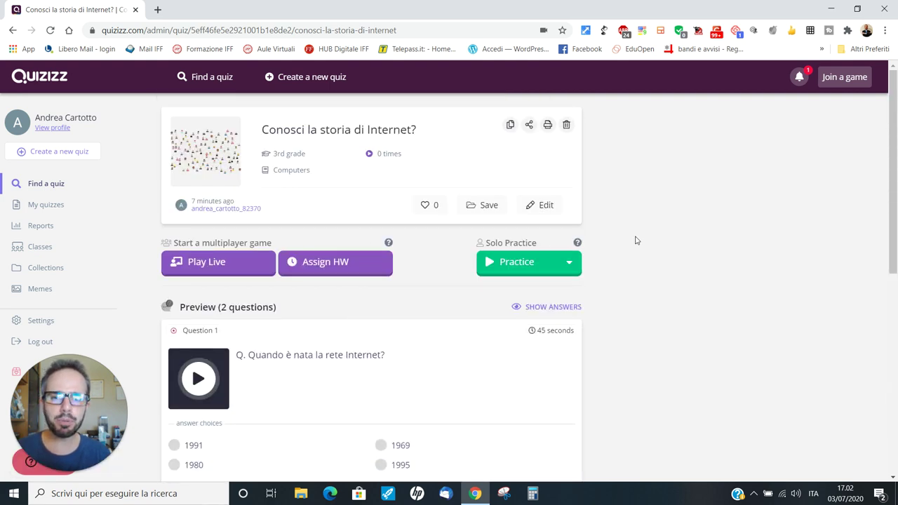
pyautogui.click(567, 263)
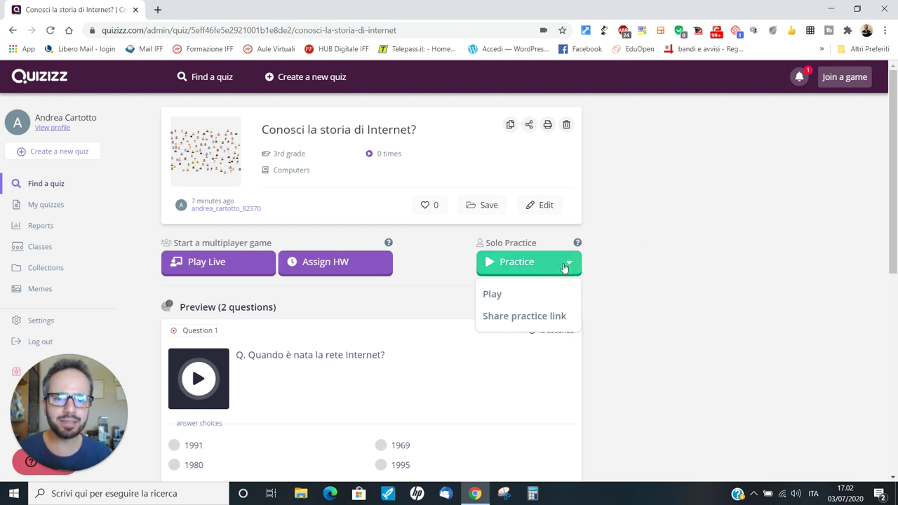
pyautogui.click(678, 256)
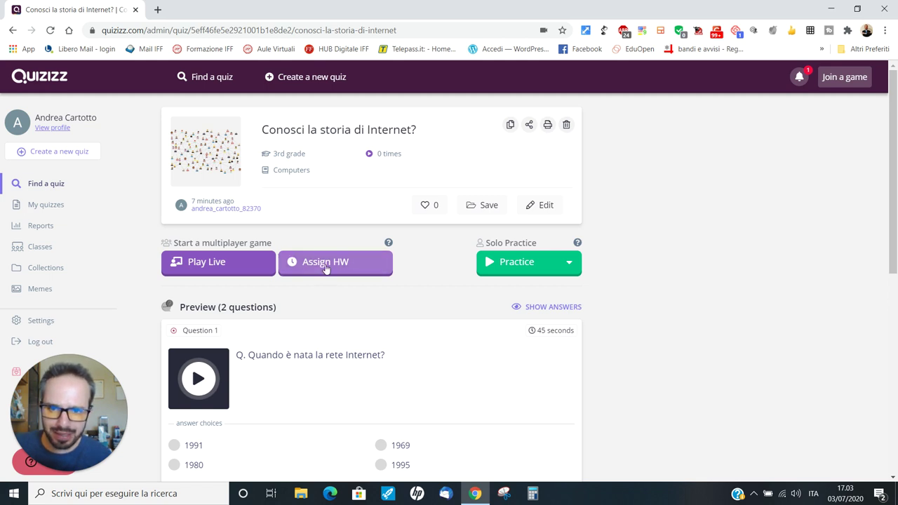
# Step: Start assigning the quiz as homework and set the student attempts to Unlimited
pyautogui.click(327, 267)
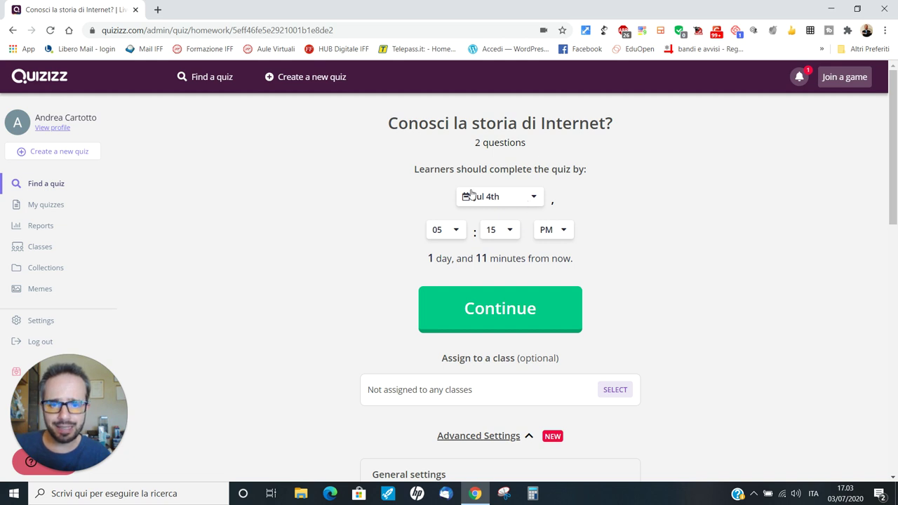
pyautogui.scroll(-2, 587, 183)
pyautogui.scroll(-2, 588, 184)
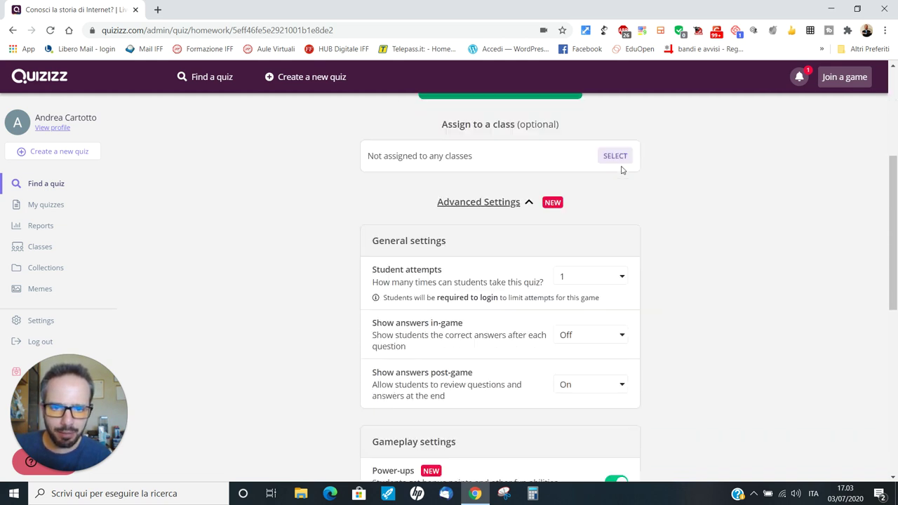
pyautogui.scroll(-2, 602, 180)
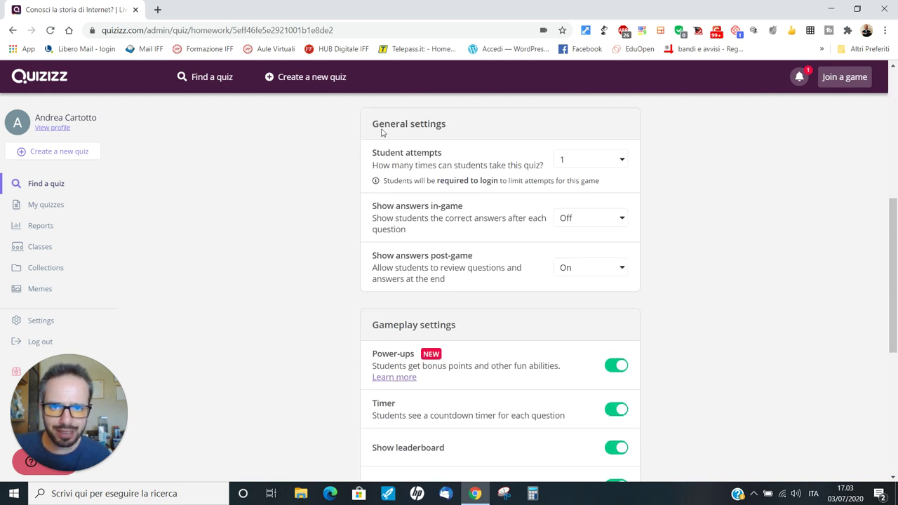
pyautogui.scroll(1, 352, 185)
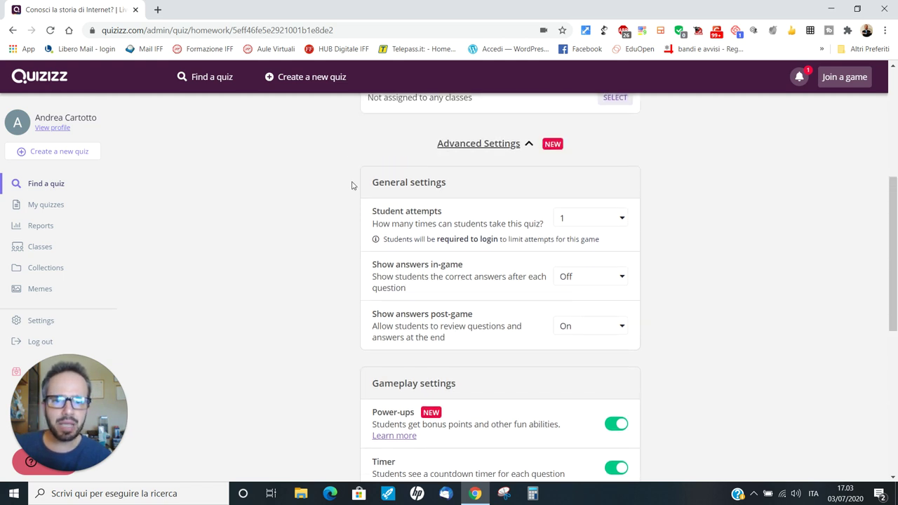
pyautogui.click(591, 223)
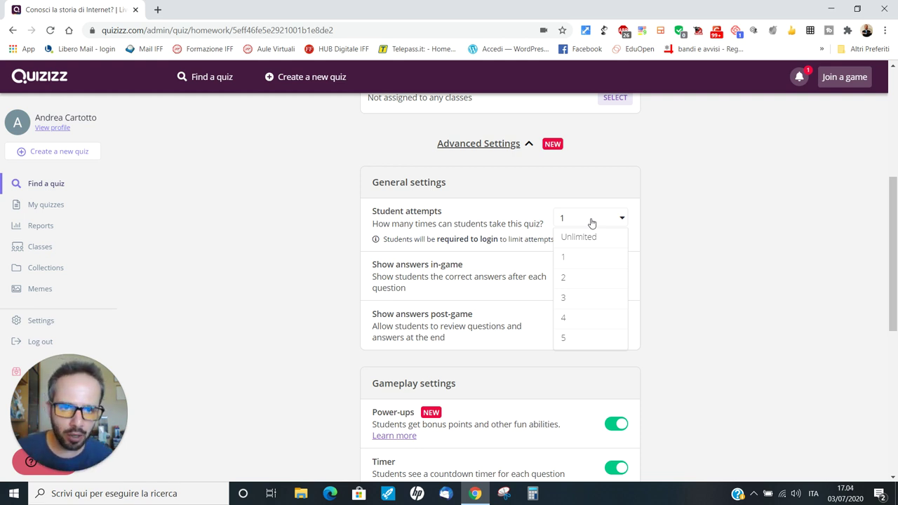
pyautogui.click(597, 238)
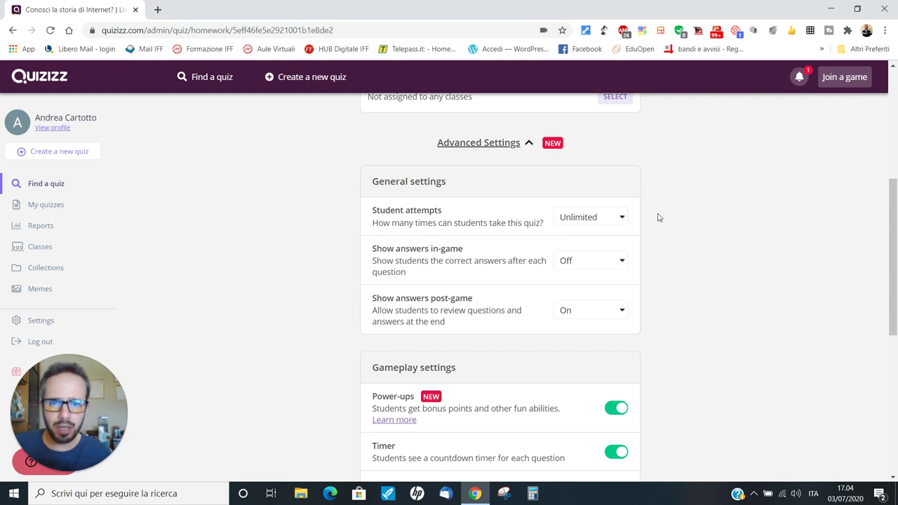
# Step: Review the homework's answer display and gameplay settings, and create the assignment without selecting a class
pyautogui.scroll(-2, 527, 182)
pyautogui.scroll(2, 491, 210)
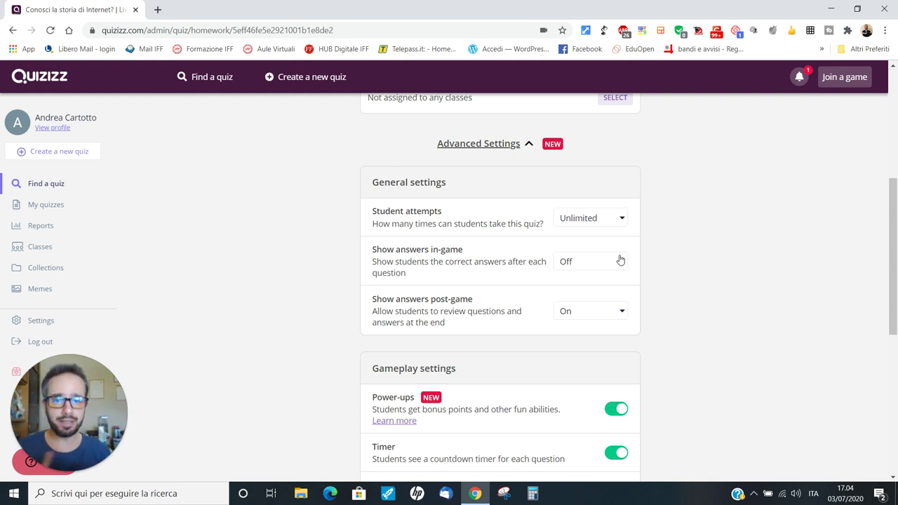
pyautogui.scroll(-1, 611, 260)
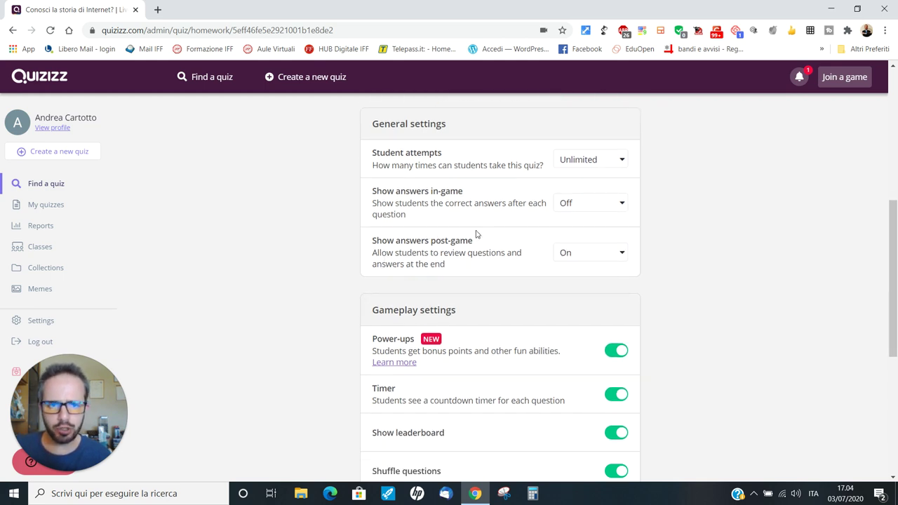
pyautogui.scroll(-2, 853, 183)
pyautogui.scroll(-2, 856, 183)
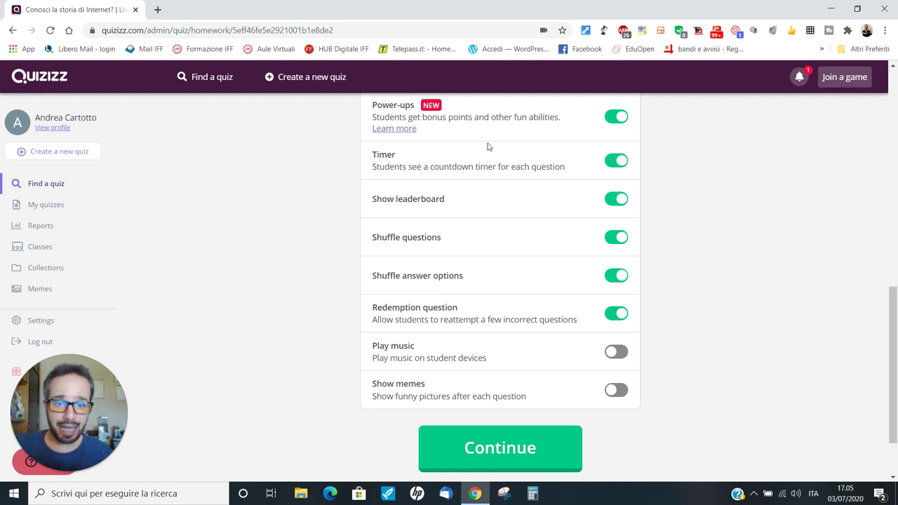
pyautogui.scroll(4, 516, 258)
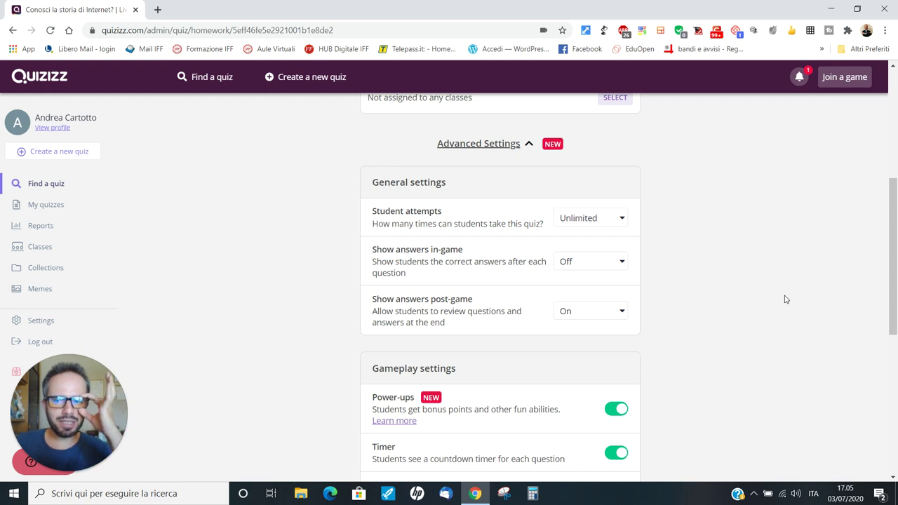
pyautogui.scroll(2, 782, 300)
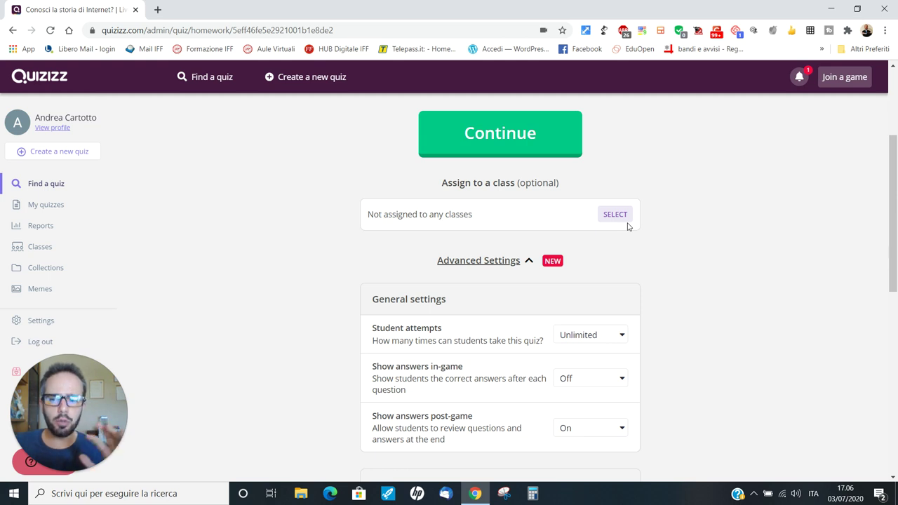
pyautogui.click(521, 132)
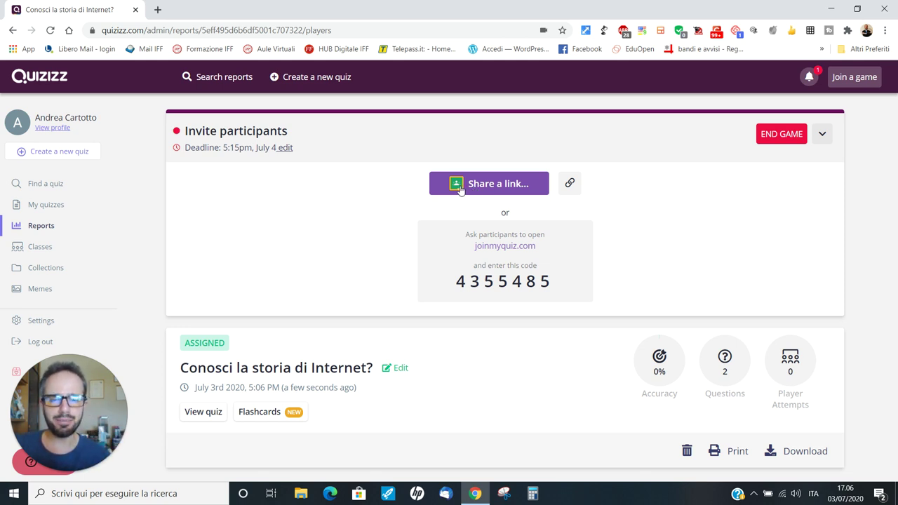
# Step: Copy the invitation link of the homework game and end the game
pyautogui.click(569, 187)
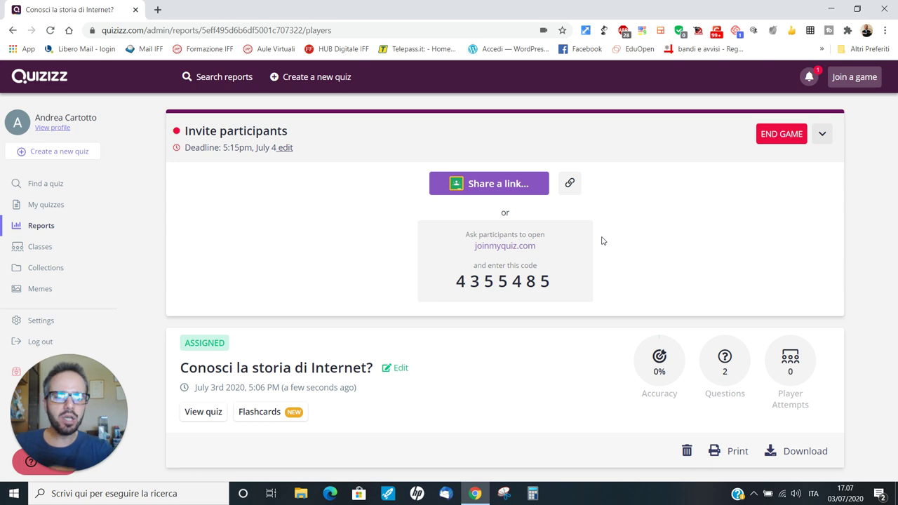
pyautogui.click(791, 134)
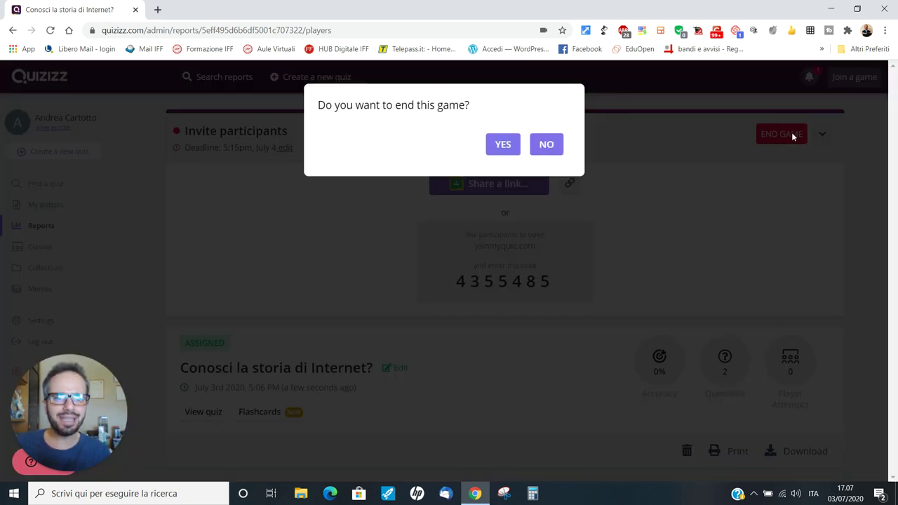
pyautogui.click(491, 137)
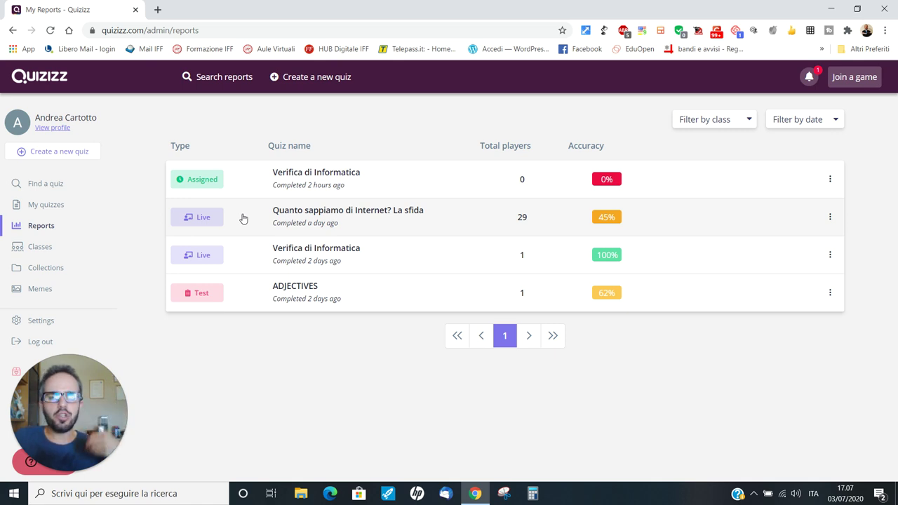
# Step: Reopen the two-question quiz "Conosci la storia di Internet?" from the own quizzes and begin setting up a live game
pyautogui.click(46, 203)
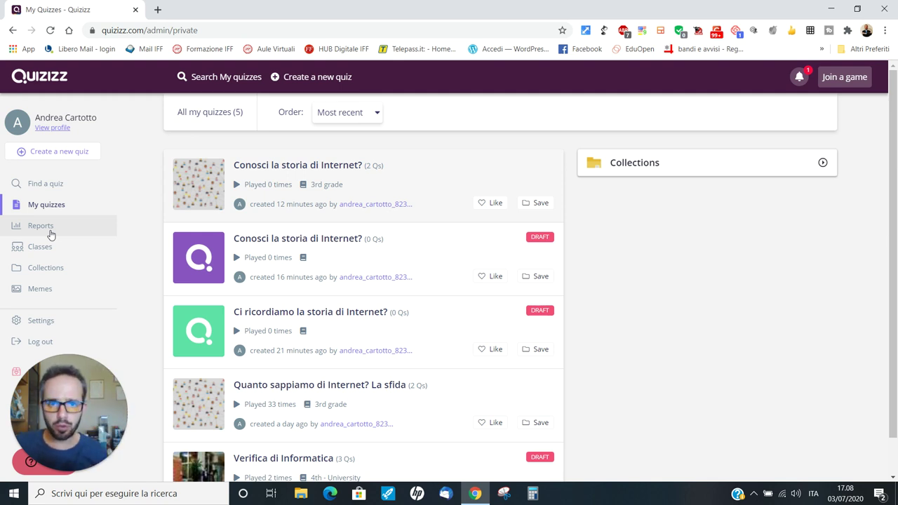
pyautogui.click(190, 196)
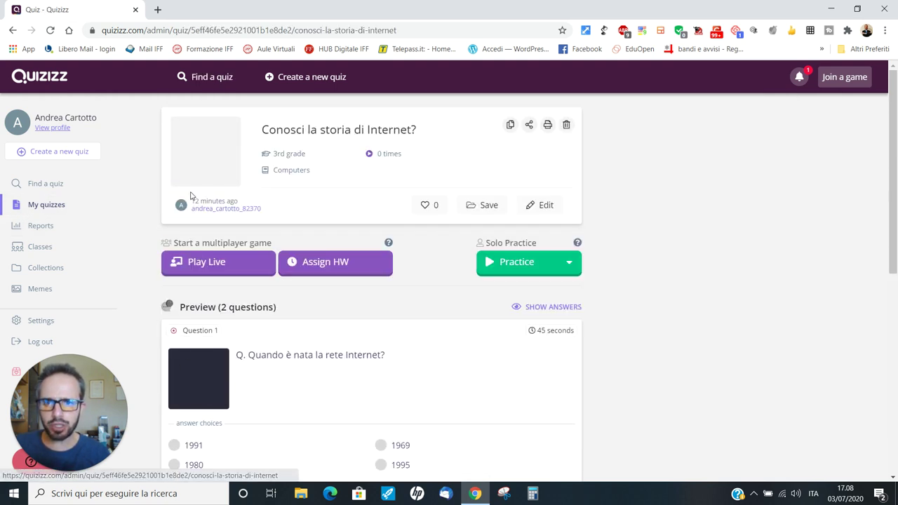
pyautogui.click(249, 274)
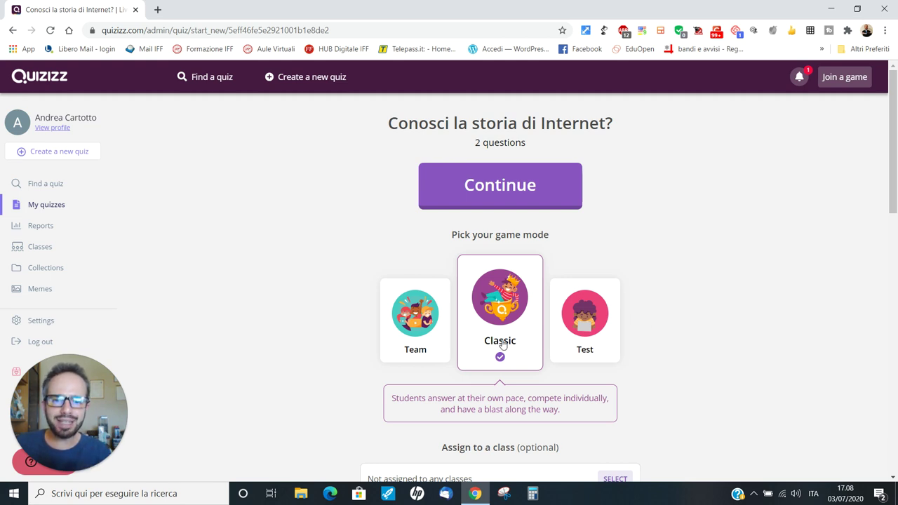
# Step: Set the student attempts of the live game to Unlimited
pyautogui.scroll(-1, 494, 326)
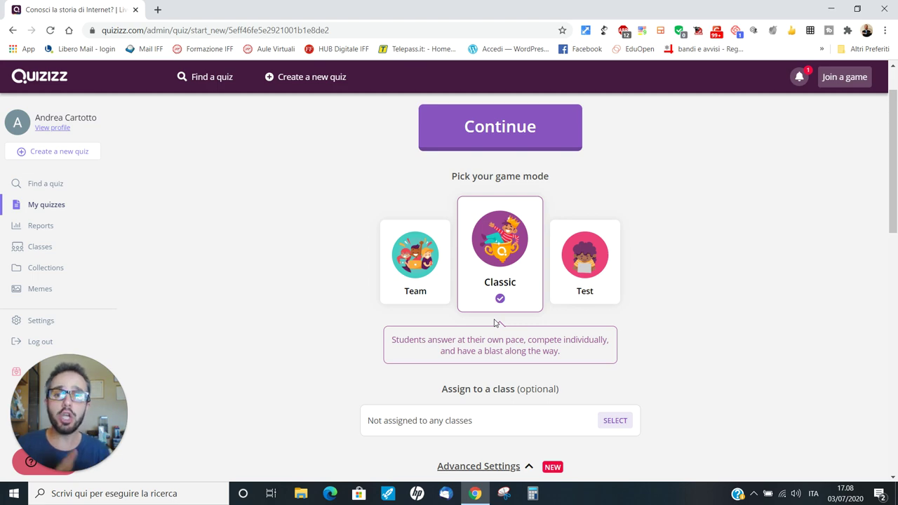
pyautogui.scroll(-5, 704, 362)
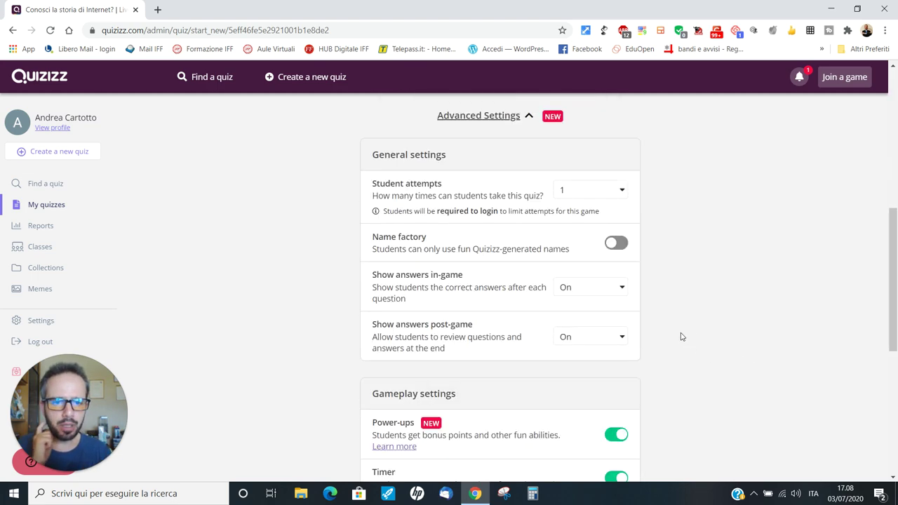
pyautogui.click(579, 189)
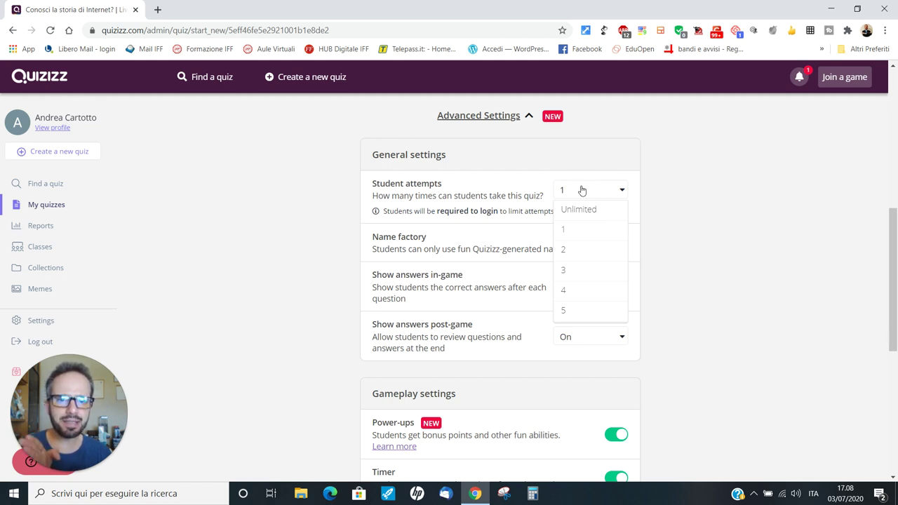
pyautogui.click(579, 209)
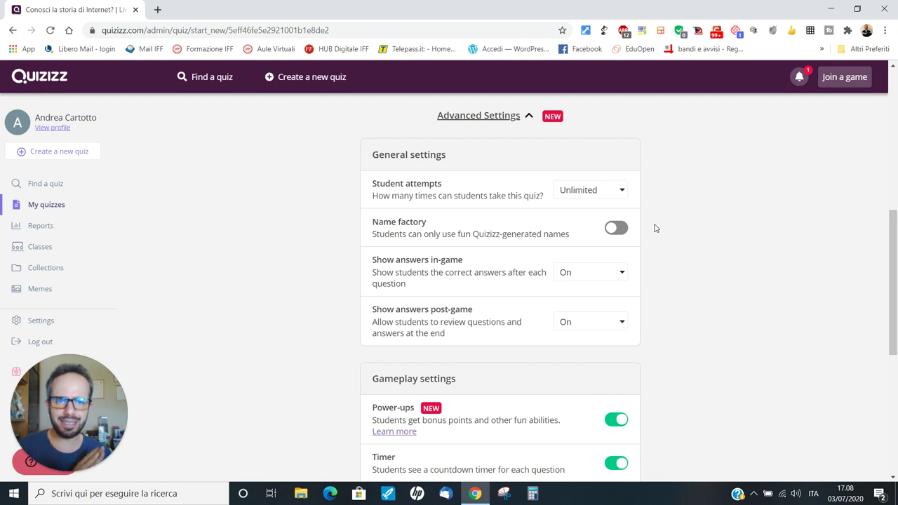
# Step: Review the live game's general and gameplay settings and launch it in Classic mode
pyautogui.scroll(-4, 667, 209)
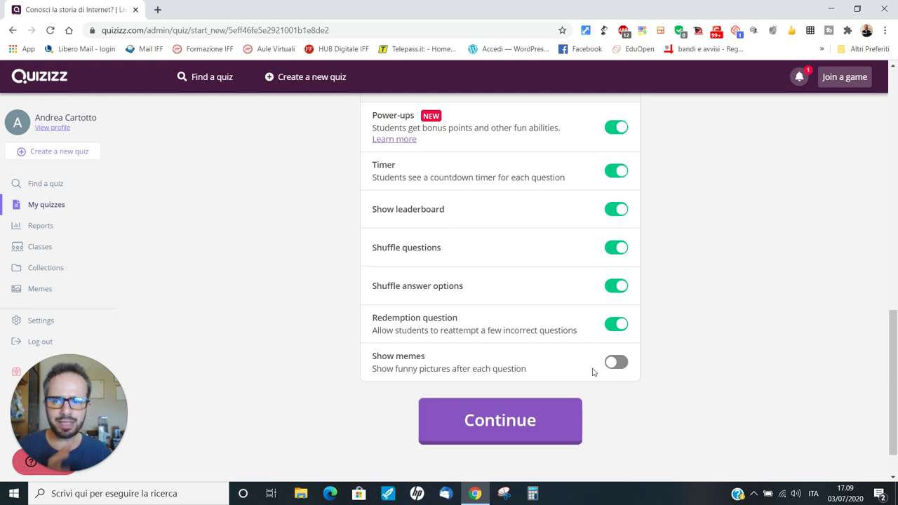
pyautogui.scroll(3, 751, 320)
pyautogui.scroll(3, 763, 318)
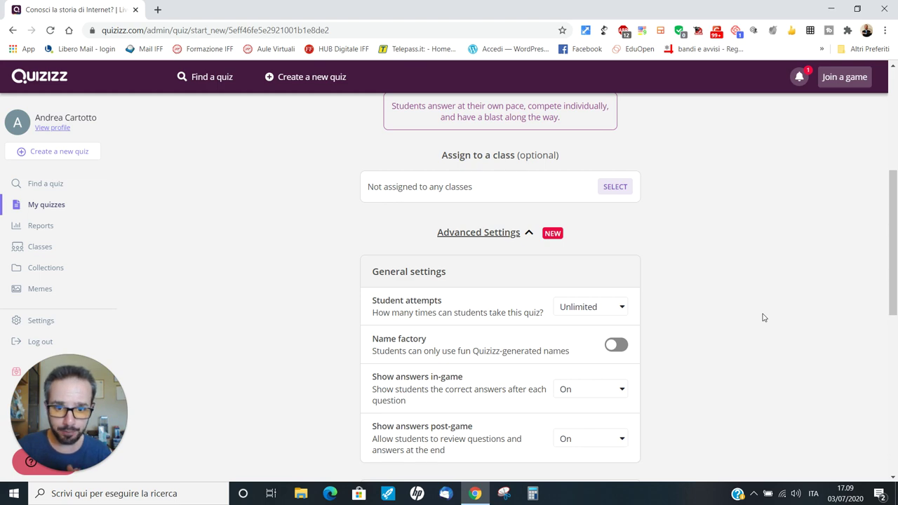
pyautogui.scroll(-3, 779, 292)
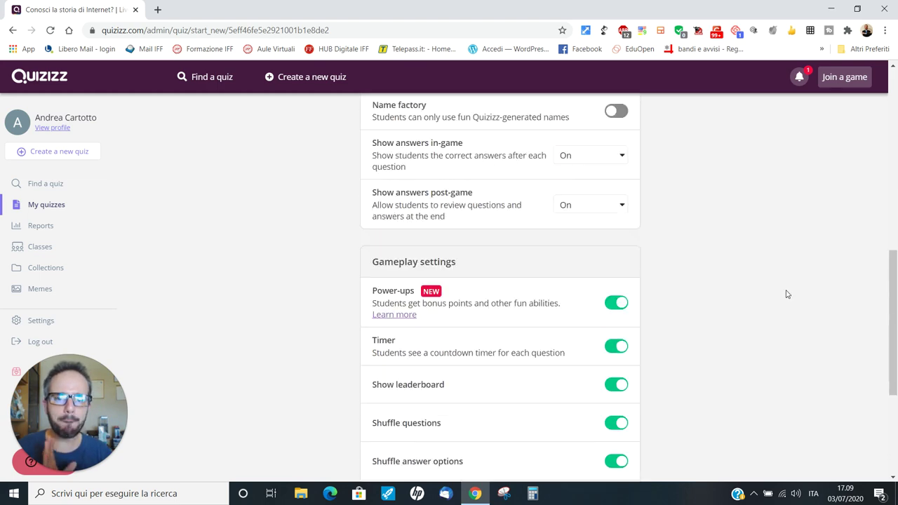
pyautogui.scroll(6, 787, 294)
pyautogui.scroll(1, 787, 293)
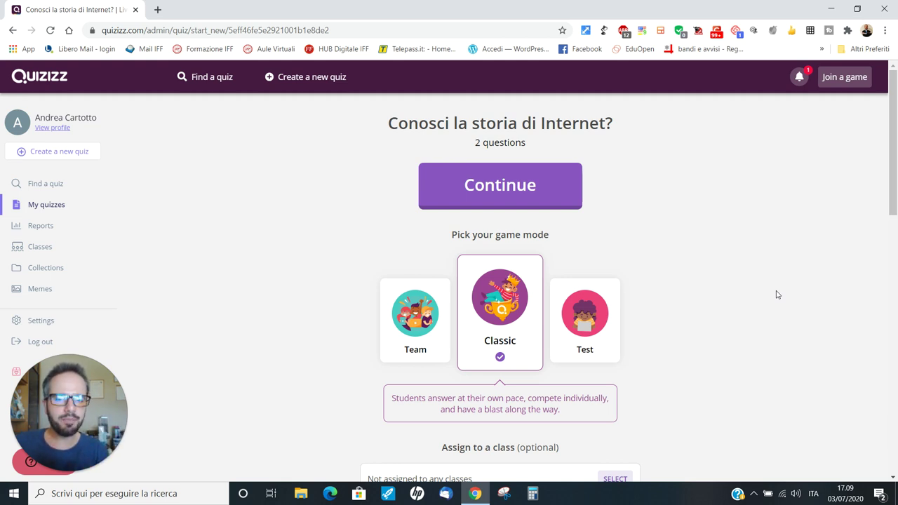
pyautogui.click(503, 188)
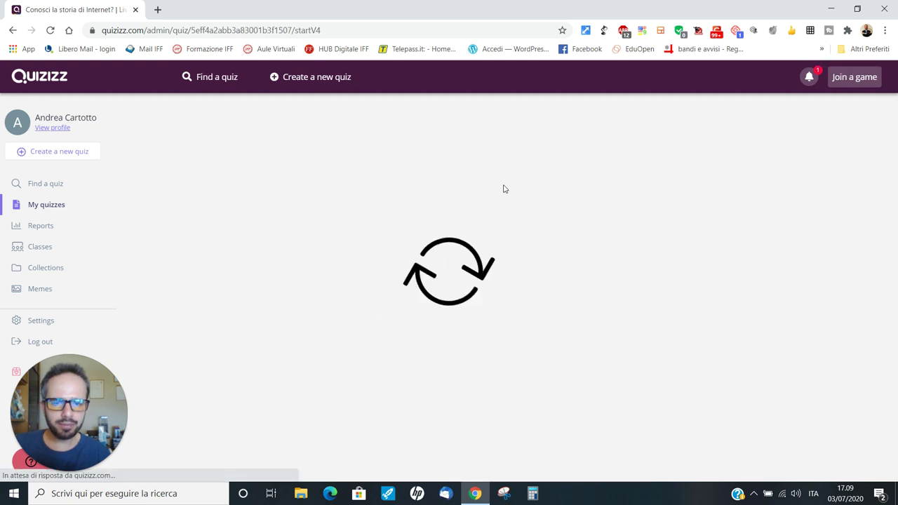